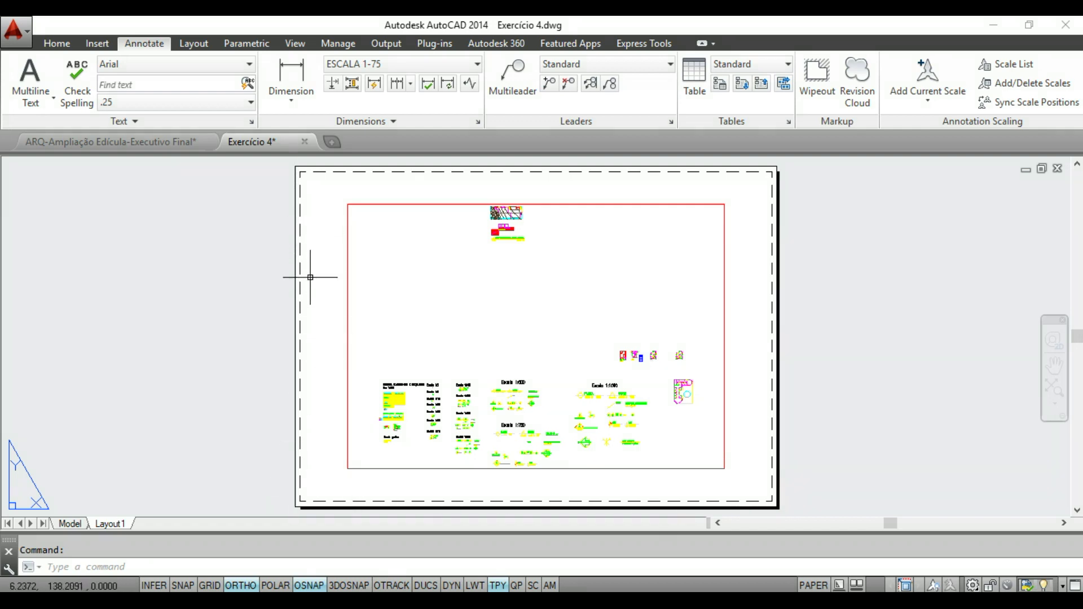
- Delete the existing viewport from the Layout1 sheet
{"action": "left_click", "coordinate": [365, 277]}
{"action": "left_click", "coordinate": [337, 258]}
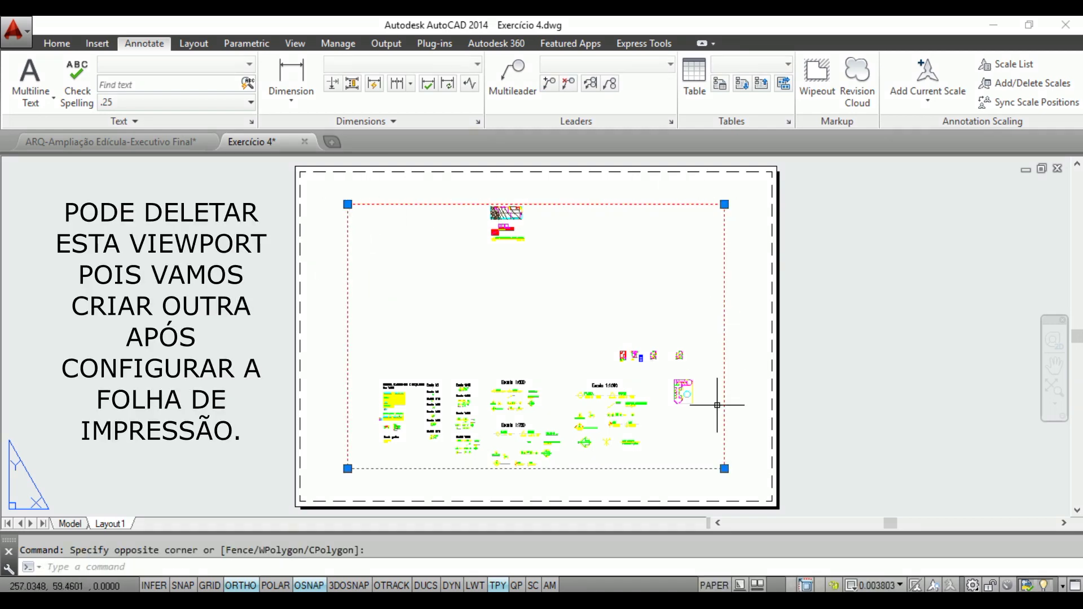
{"action": "key", "text": "Delete"}
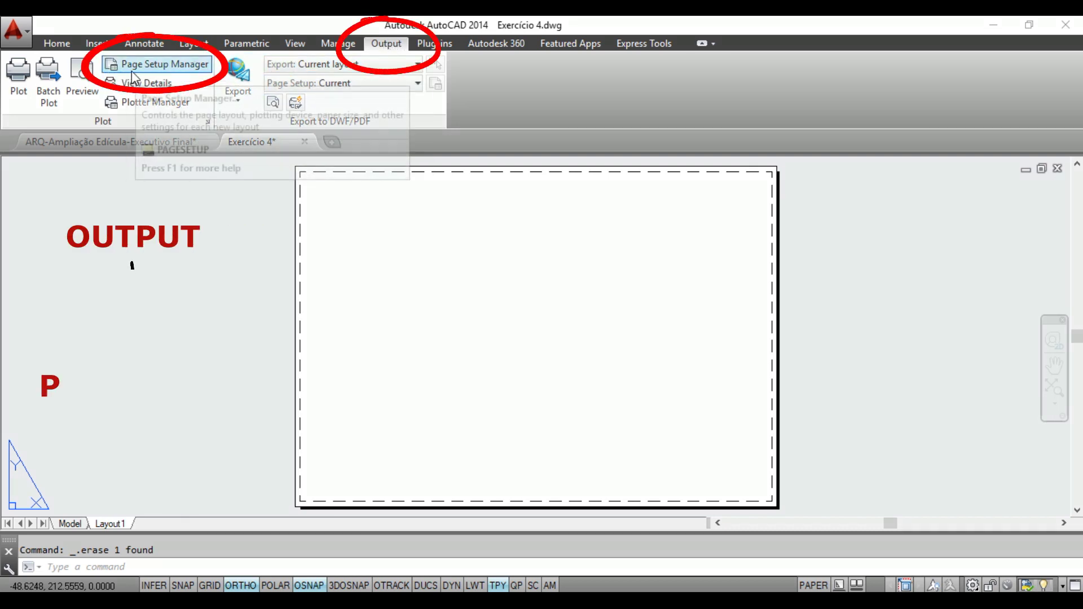
- Modify the page setup of Layout1 to use the DWG To PDF.pc3 plotter
{"action": "left_click", "coordinate": [179, 66]}
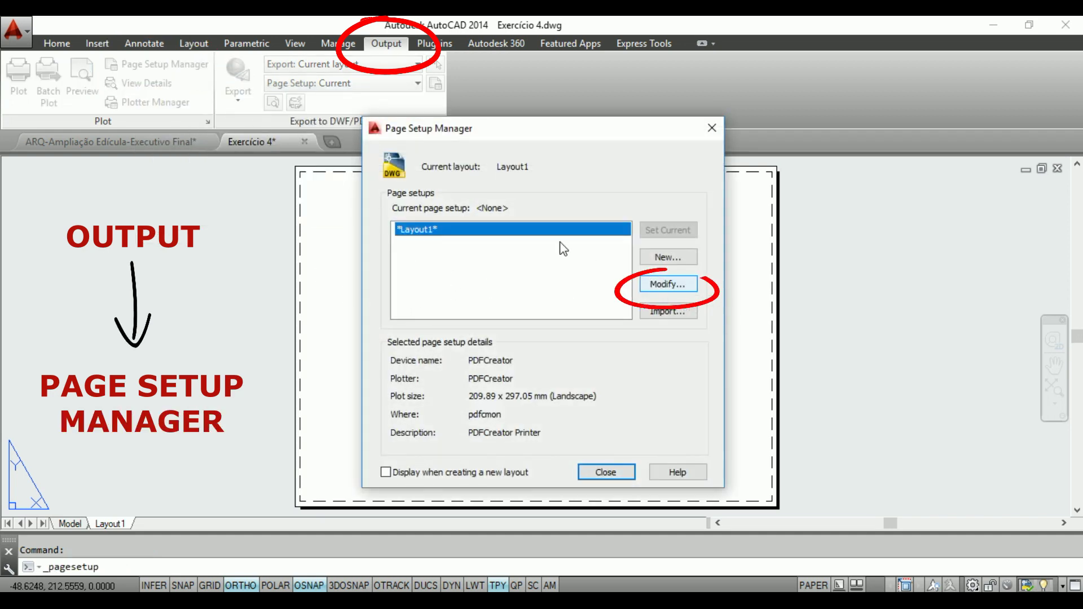
{"action": "left_click", "coordinate": [670, 285]}
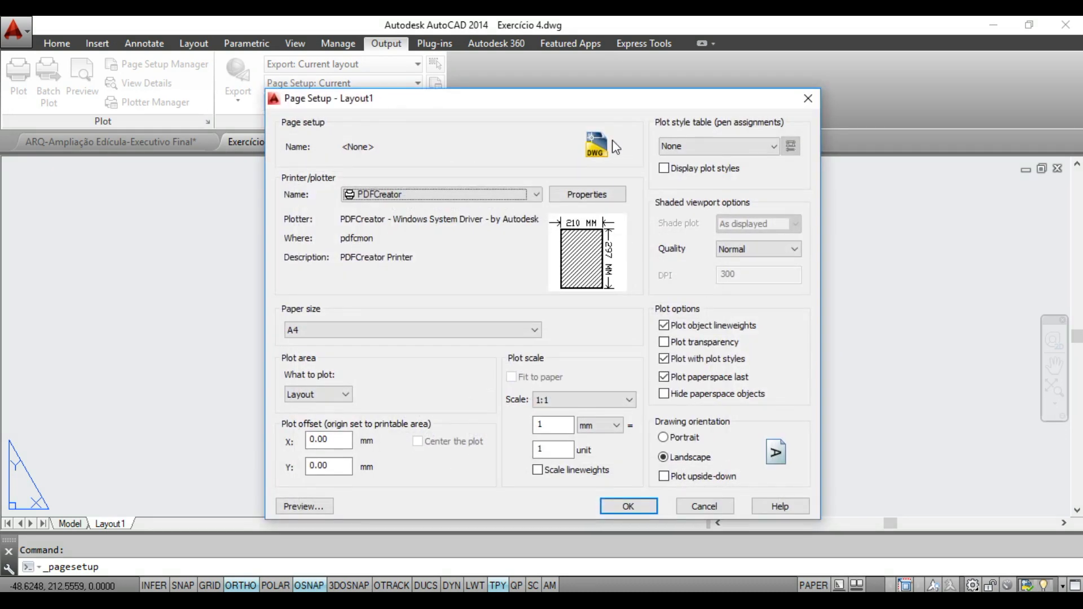
{"action": "left_click_drag", "start_coordinate": [614, 106], "coordinate": [741, 75]}
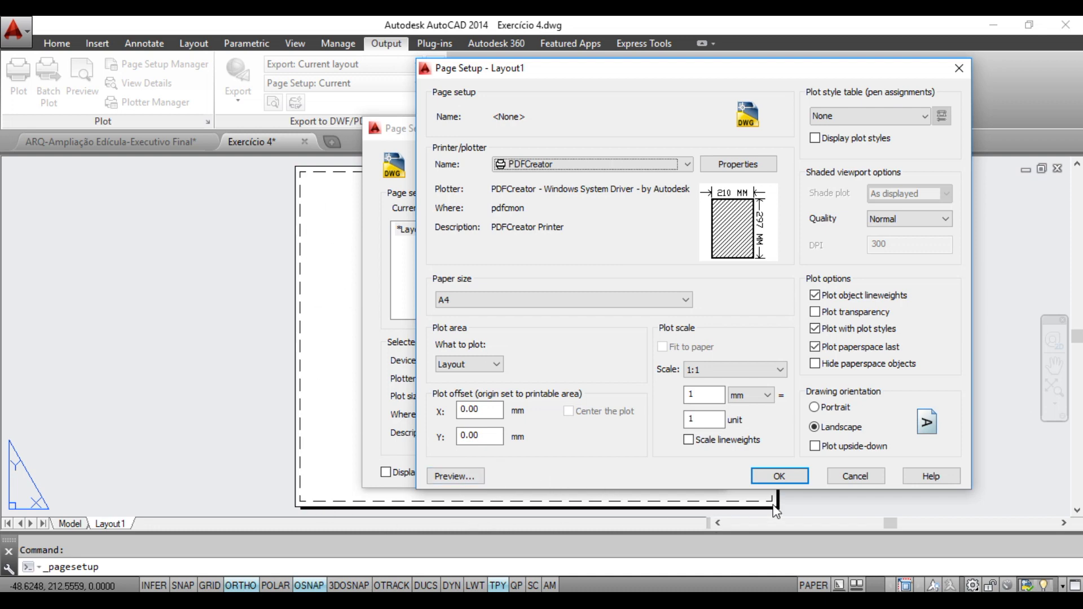
{"action": "left_click", "coordinate": [687, 165]}
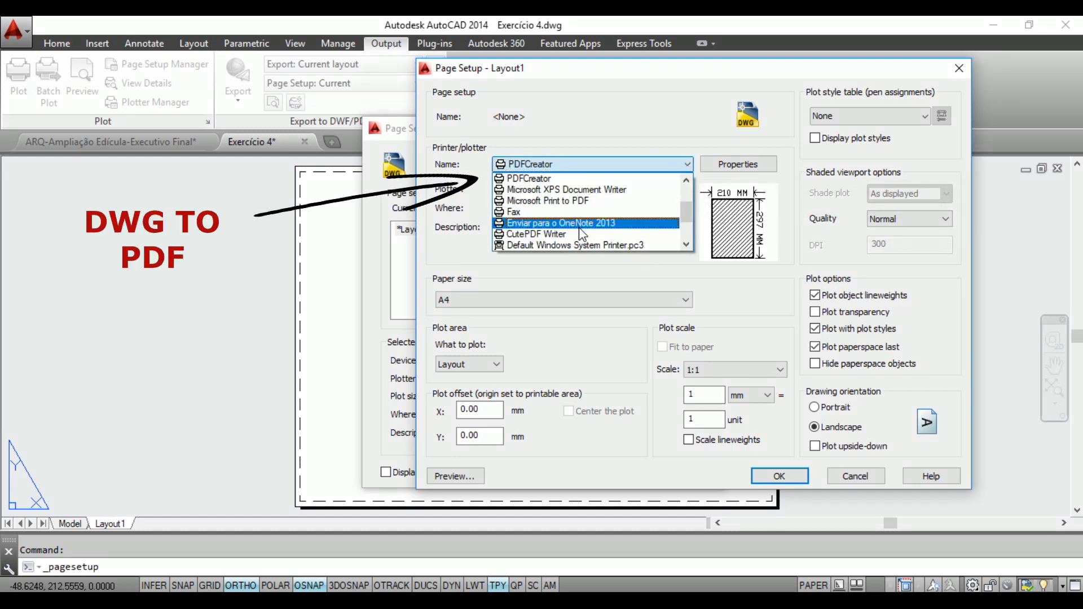
{"action": "scroll", "coordinate": [581, 228], "scroll_direction": "down", "scroll_amount": 2}
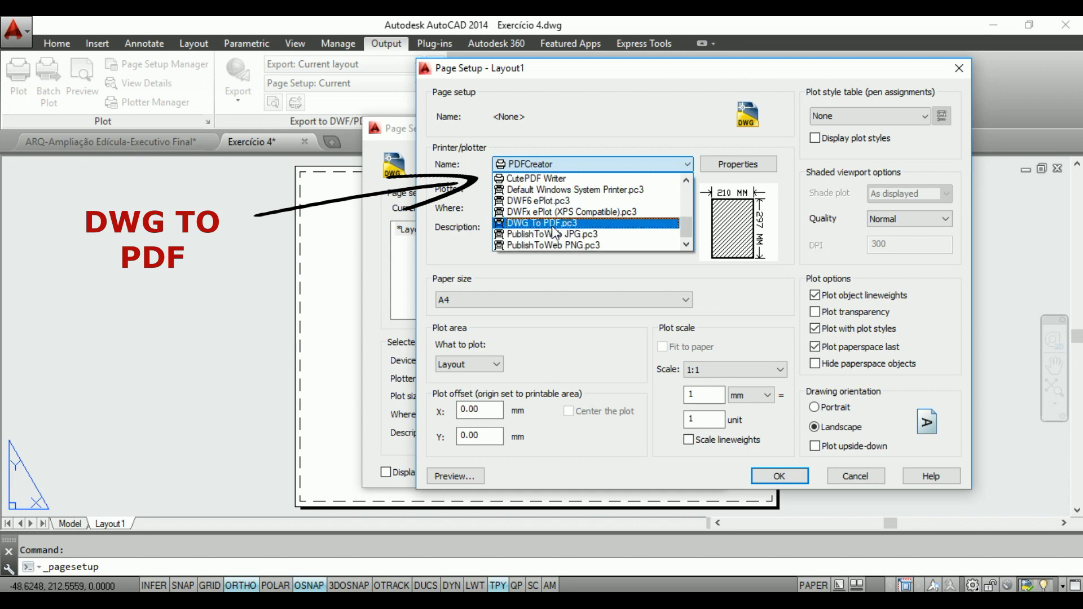
{"action": "left_click", "coordinate": [601, 224]}
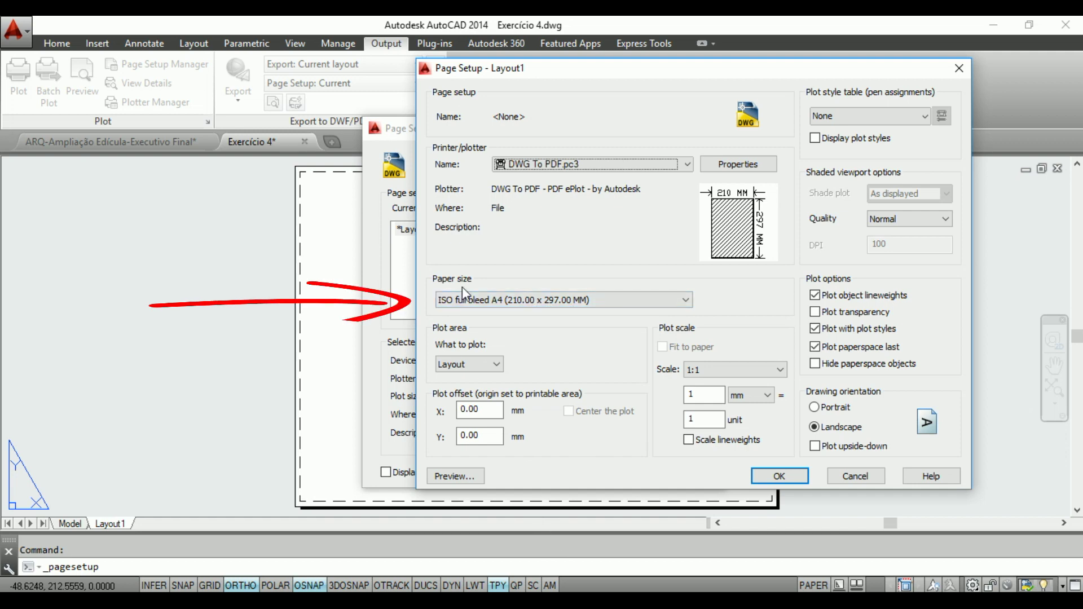
- Set the paper size to ISO A3 (420.00 x 297.00 MM)
{"action": "left_click", "coordinate": [627, 300]}
{"action": "scroll", "coordinate": [575, 407], "scroll_direction": "down", "scroll_amount": 2}
{"action": "scroll", "coordinate": [575, 407], "scroll_direction": "down", "scroll_amount": 1}
{"action": "scroll", "coordinate": [564, 401], "scroll_direction": "up", "scroll_amount": 8}
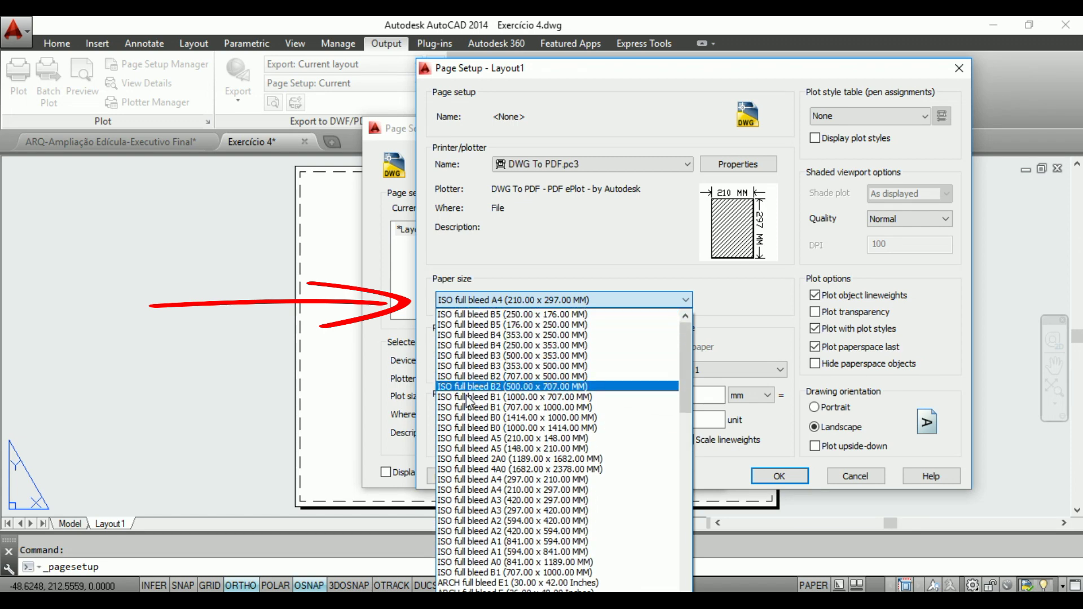
{"action": "scroll", "coordinate": [482, 473], "scroll_direction": "down", "scroll_amount": 3}
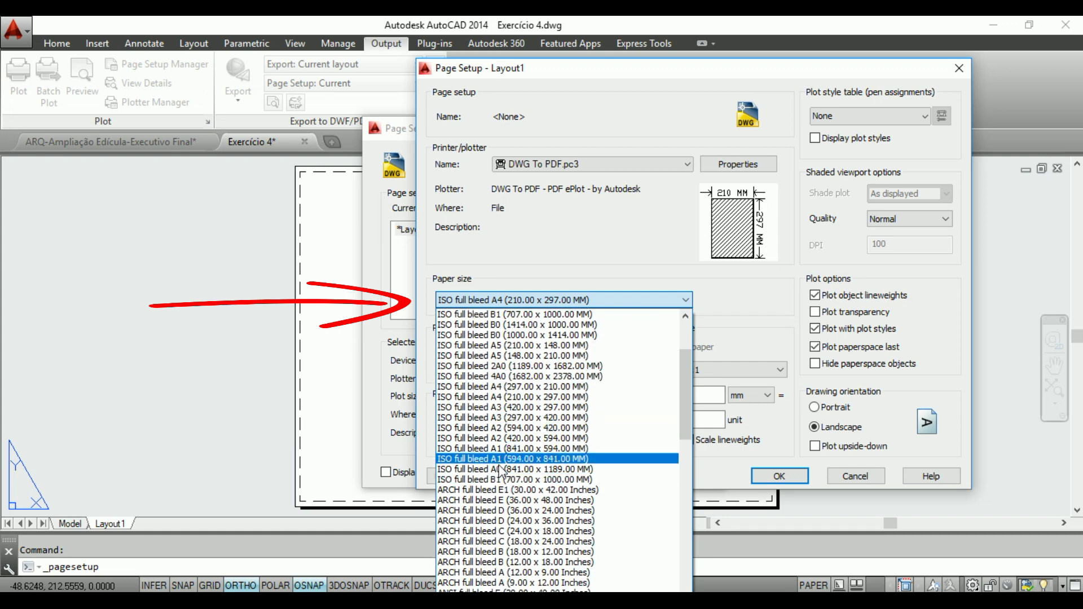
{"action": "scroll", "coordinate": [501, 468], "scroll_direction": "down", "scroll_amount": 5}
{"action": "scroll", "coordinate": [501, 460], "scroll_direction": "down", "scroll_amount": 6}
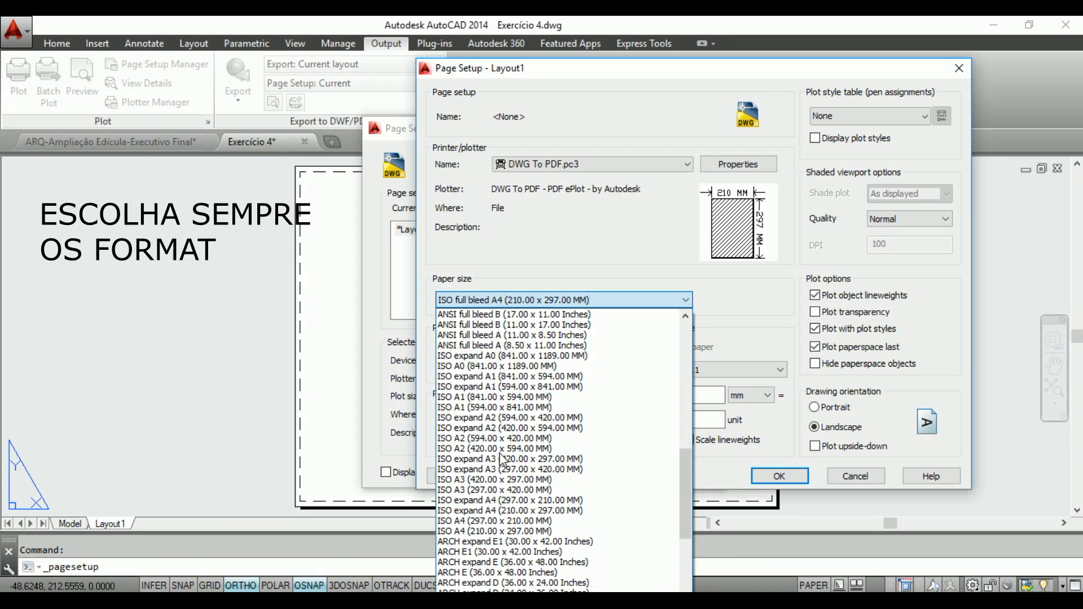
{"action": "scroll", "coordinate": [502, 460], "scroll_direction": "down", "scroll_amount": 1}
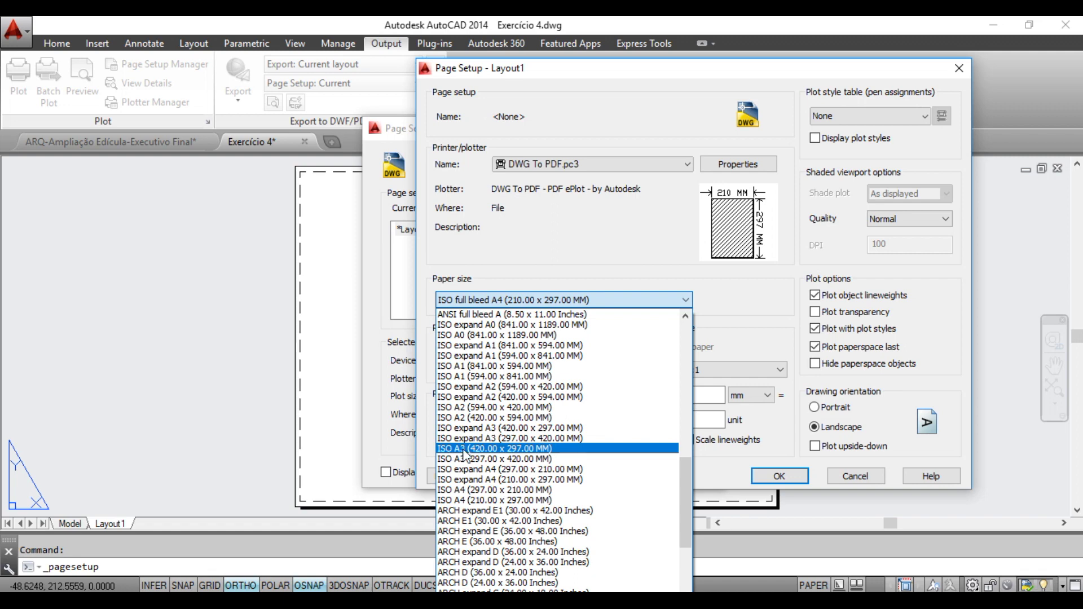
{"action": "left_click", "coordinate": [551, 449]}
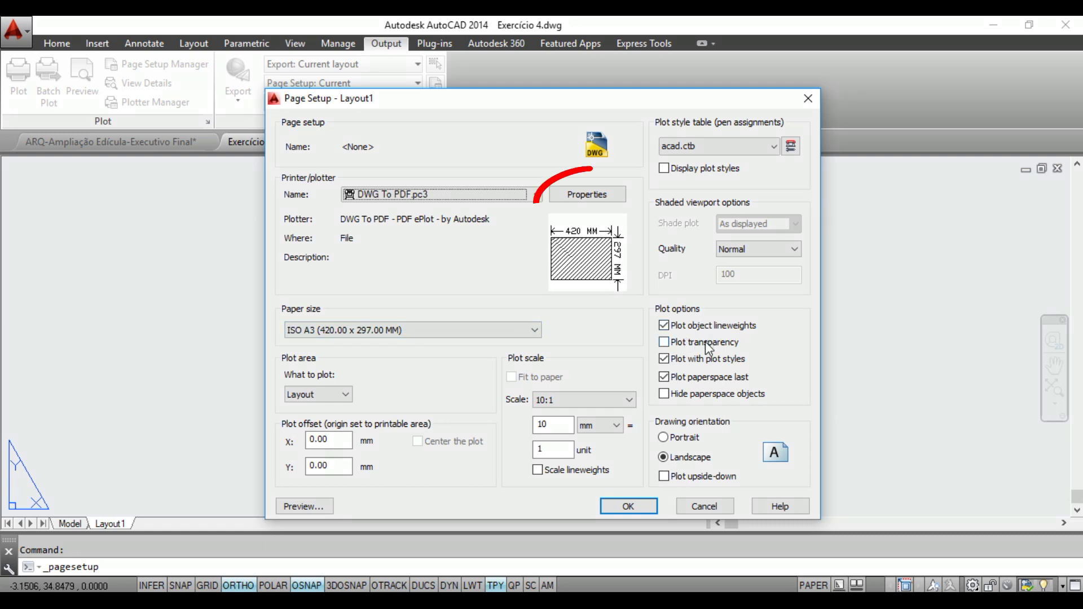
- Open the DWG To PDF plotter configuration at the printable area settings for standard paper sizes
{"action": "left_click", "coordinate": [574, 195]}
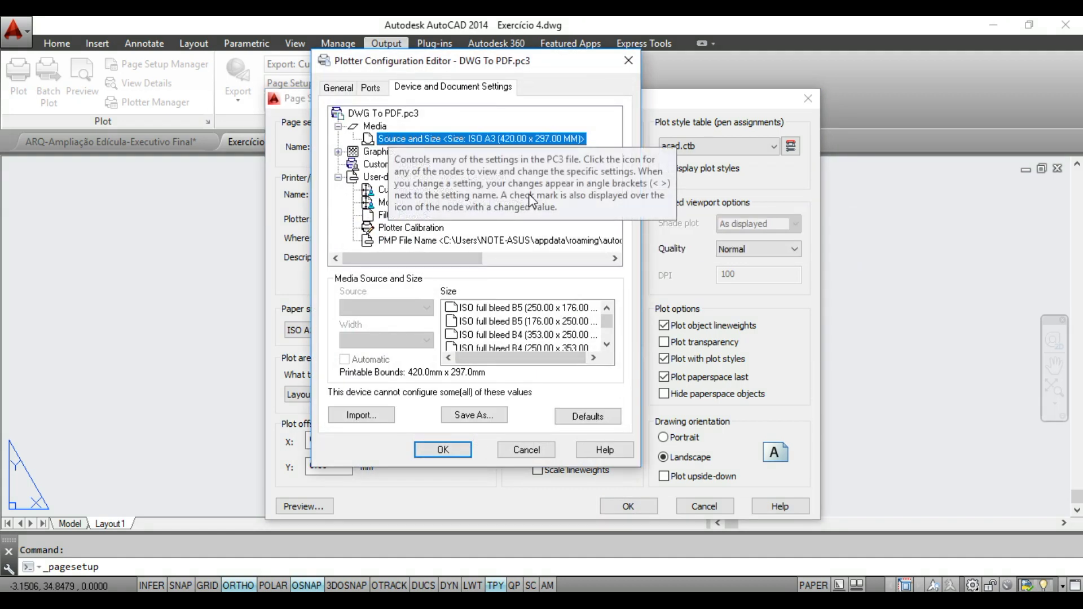
{"action": "left_click_drag", "start_coordinate": [487, 68], "coordinate": [413, 99]}
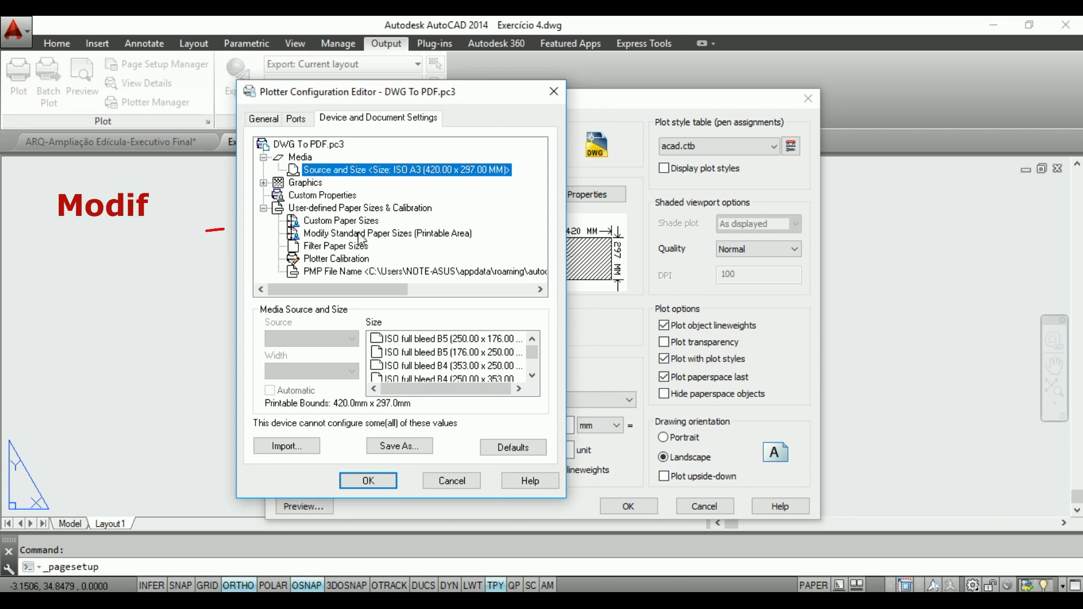
{"action": "left_click", "coordinate": [403, 233]}
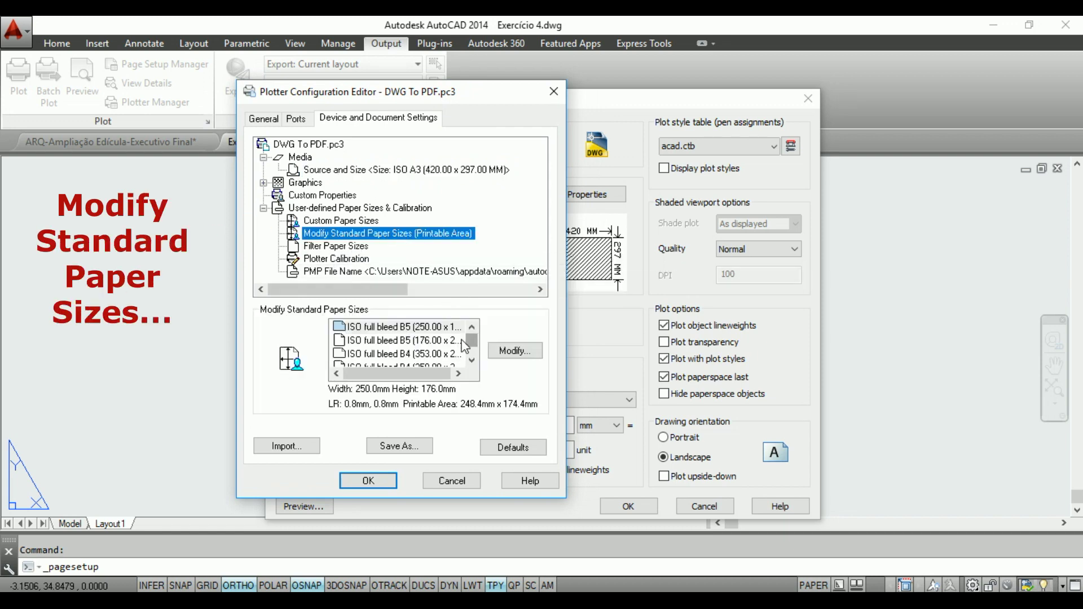
{"action": "mouse_move", "coordinate": [454, 95]}
{"action": "left_mouse_down"}
{"action": "mouse_move", "coordinate": [681, 95]}
{"action": "mouse_move", "coordinate": [669, 87]}
{"action": "left_mouse_up"}
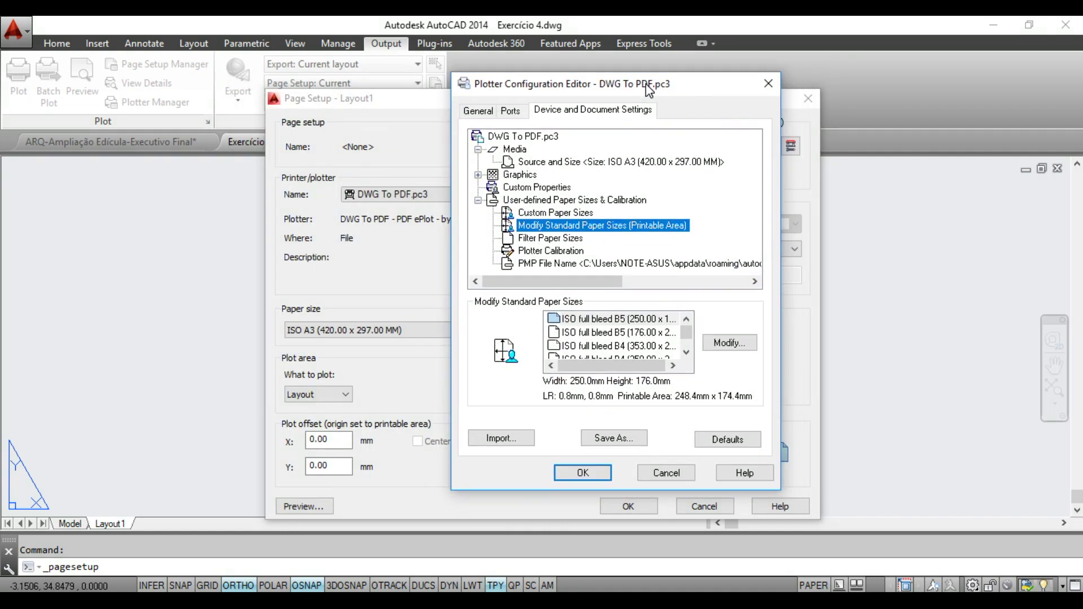
- Open the printable area of the standard paper size ISO A3 (420.00 x 297.00 MM) for modification
{"action": "left_click", "coordinate": [686, 351]}
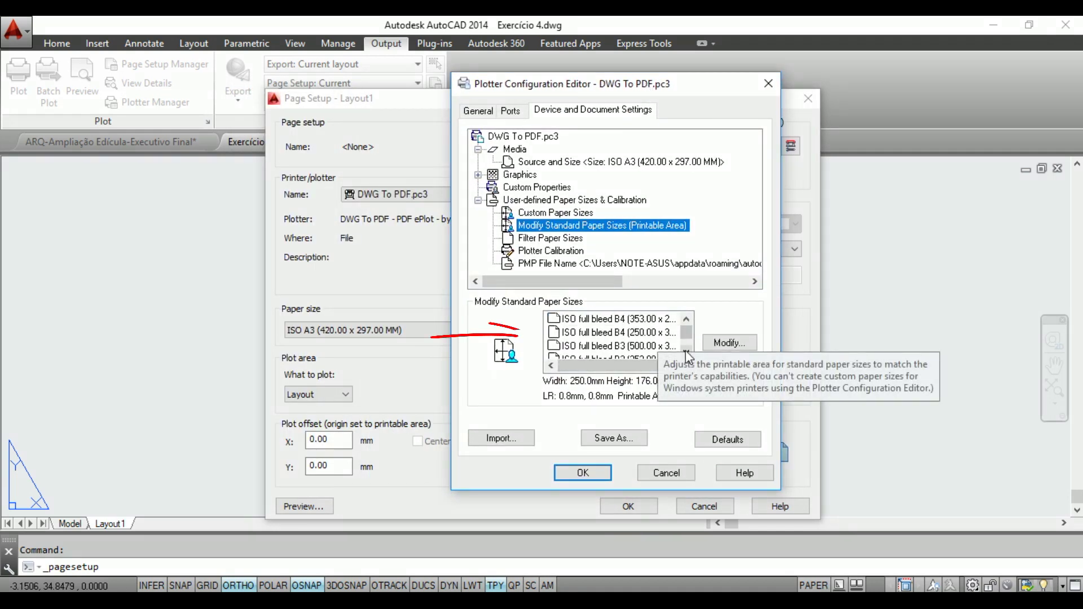
{"action": "left_click", "coordinate": [686, 352]}
{"action": "left_click", "coordinate": [686, 352]}
{"action": "left_click", "coordinate": [686, 352]}
{"action": "left_click", "coordinate": [686, 352]}
{"action": "left_click", "coordinate": [686, 352]}
{"action": "left_click", "coordinate": [686, 352]}
{"action": "left_click", "coordinate": [686, 352]}
{"action": "left_click", "coordinate": [686, 352]}
{"action": "left_click", "coordinate": [686, 352]}
{"action": "left_click", "coordinate": [686, 352]}
{"action": "left_click", "coordinate": [686, 352]}
{"action": "left_click", "coordinate": [686, 352]}
{"action": "left_click", "coordinate": [686, 352]}
{"action": "left_click", "coordinate": [686, 352]}
{"action": "left_click", "coordinate": [686, 352]}
{"action": "left_click", "coordinate": [686, 352]}
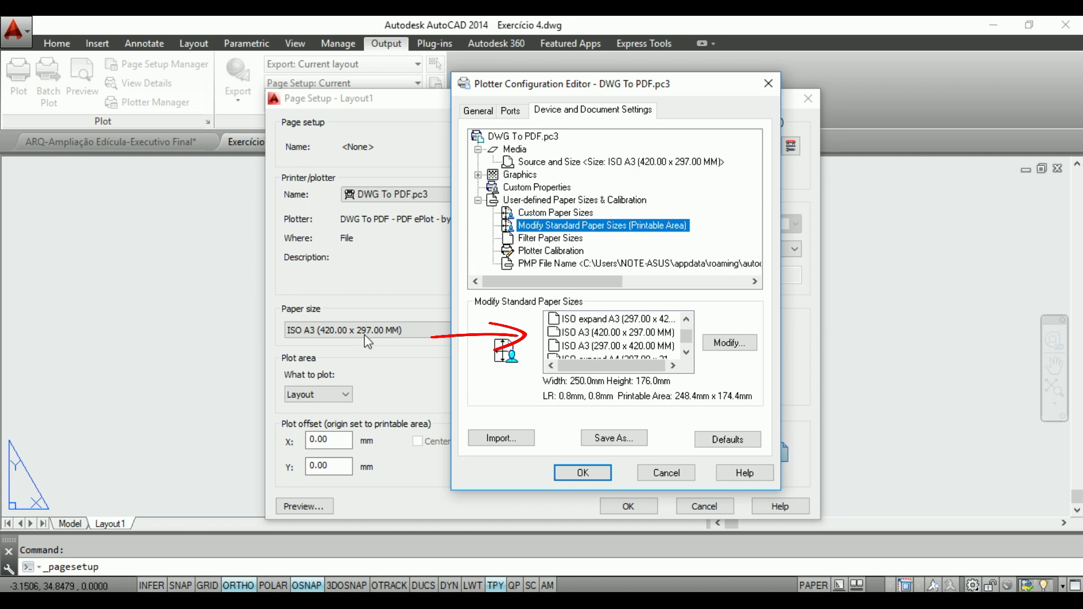
{"action": "left_click", "coordinate": [589, 334]}
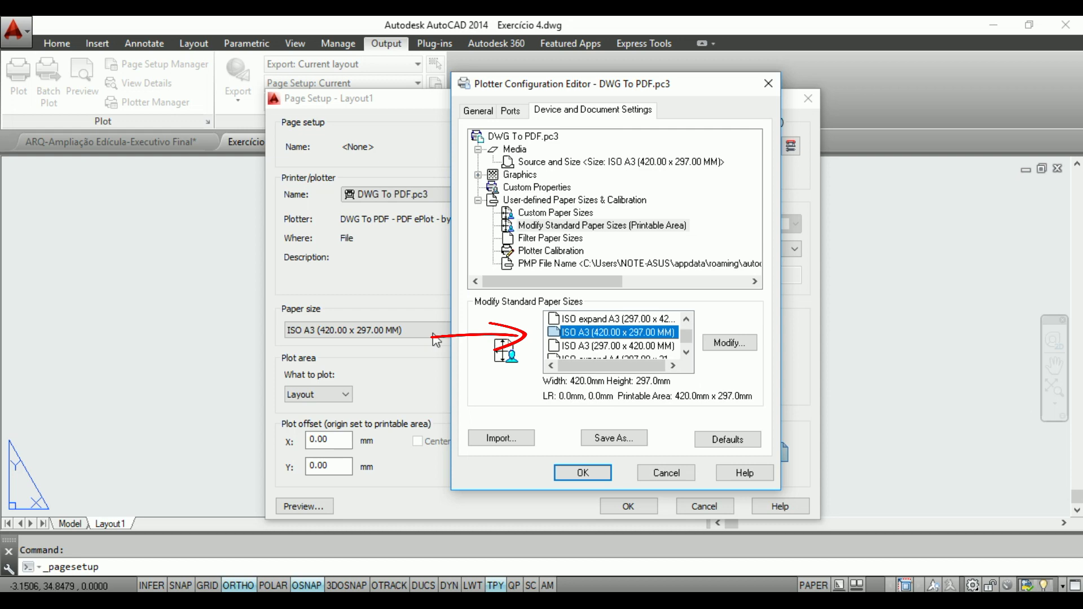
{"action": "left_click", "coordinate": [729, 343]}
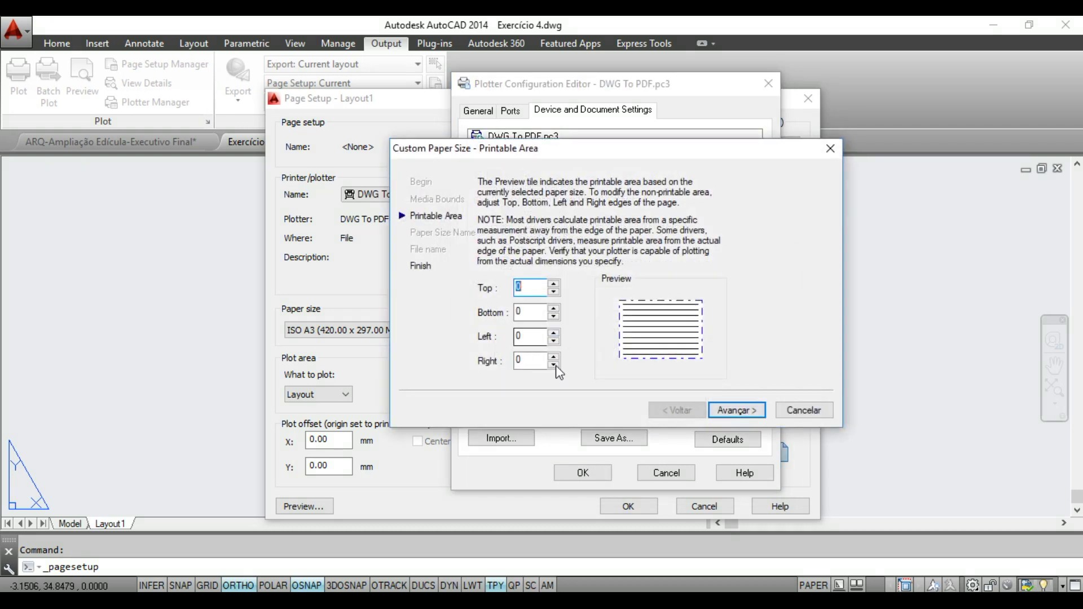
- Set the top, bottom, left and right margins of the ISO A3 printable area to 0 and accept the plotter configuration
{"action": "left_click", "coordinate": [531, 289]}
{"action": "left_click", "coordinate": [528, 289]}
{"action": "left_click", "coordinate": [519, 312]}
{"action": "left_click", "coordinate": [527, 336]}
{"action": "key", "text": "Tab"}
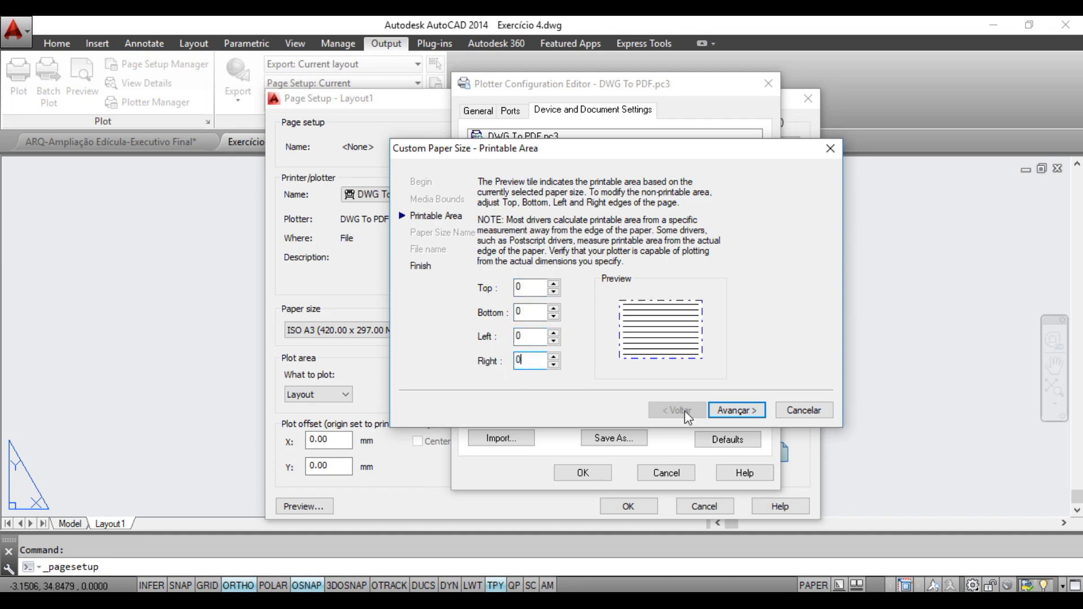
{"action": "left_click", "coordinate": [731, 412]}
{"action": "left_click", "coordinate": [739, 410]}
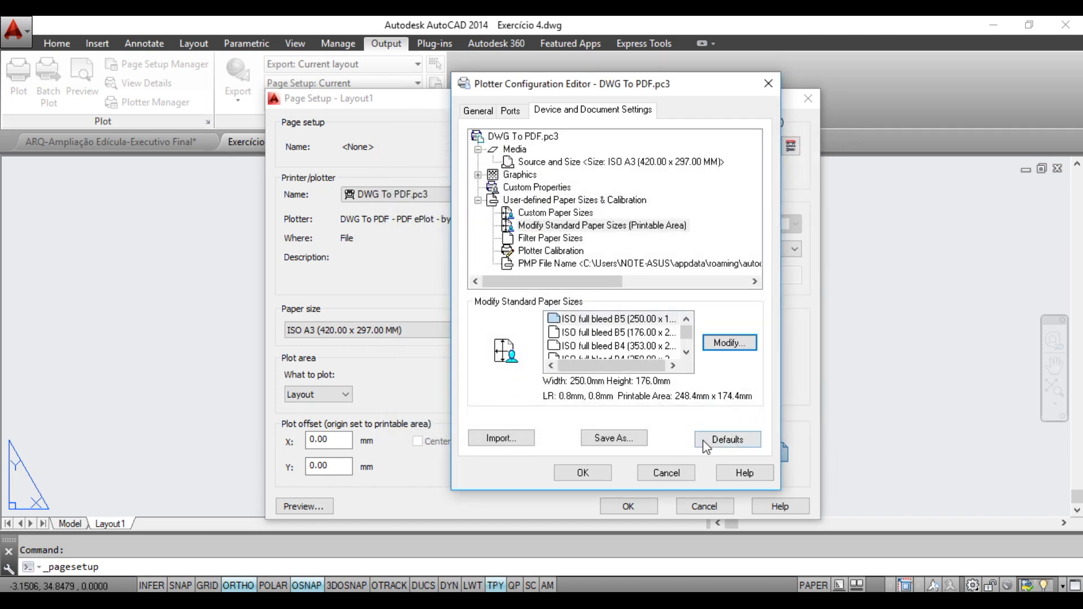
{"action": "left_click", "coordinate": [583, 472]}
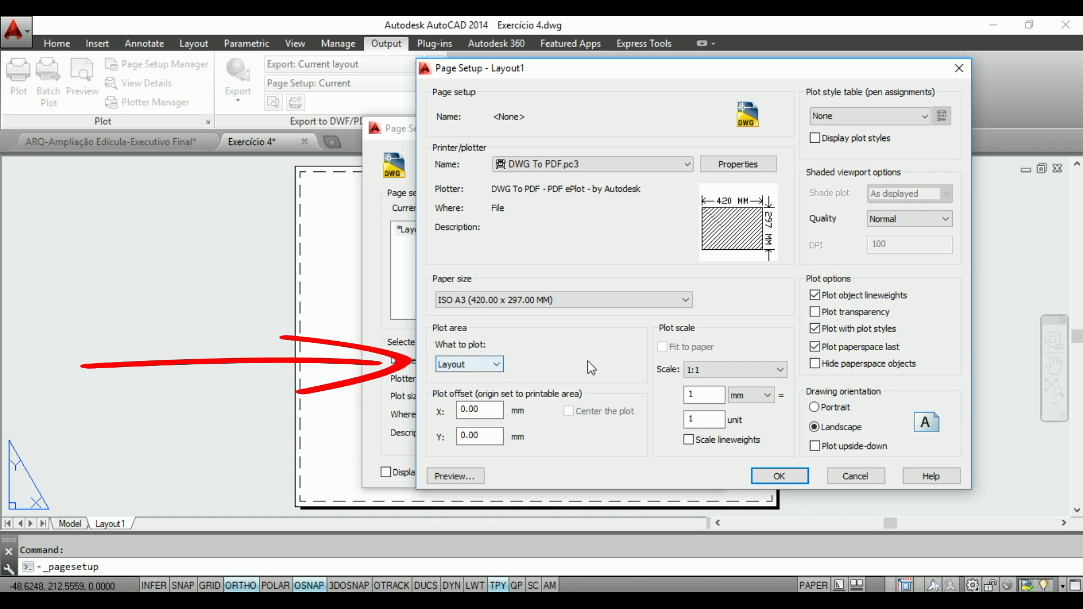
- Try a window picked on the sheet as the plot area and return the plot area to Layout
{"action": "left_click", "coordinate": [497, 364]}
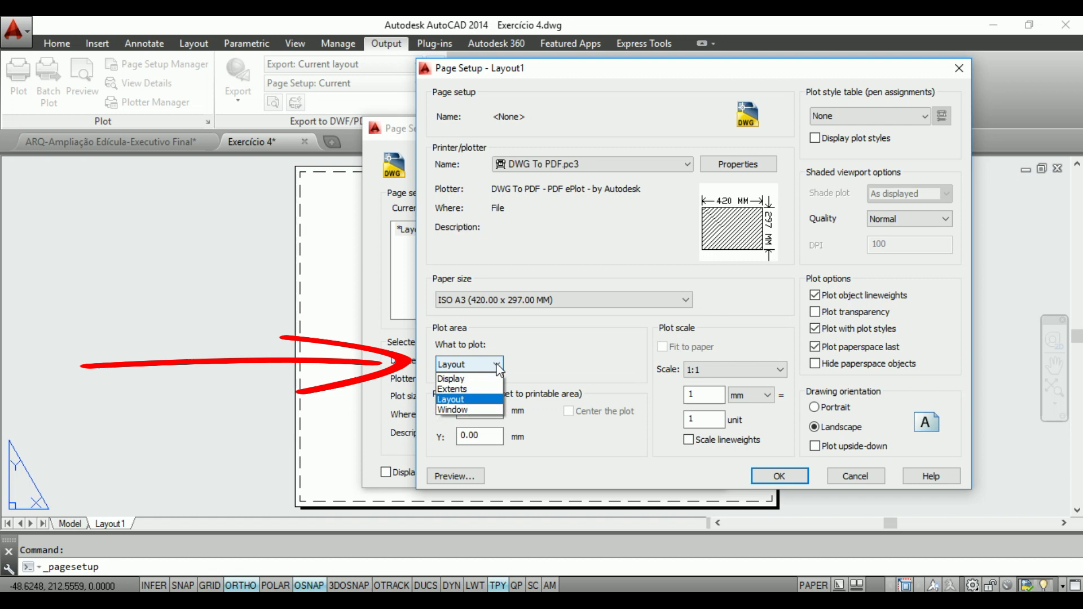
{"action": "left_click", "coordinate": [463, 402]}
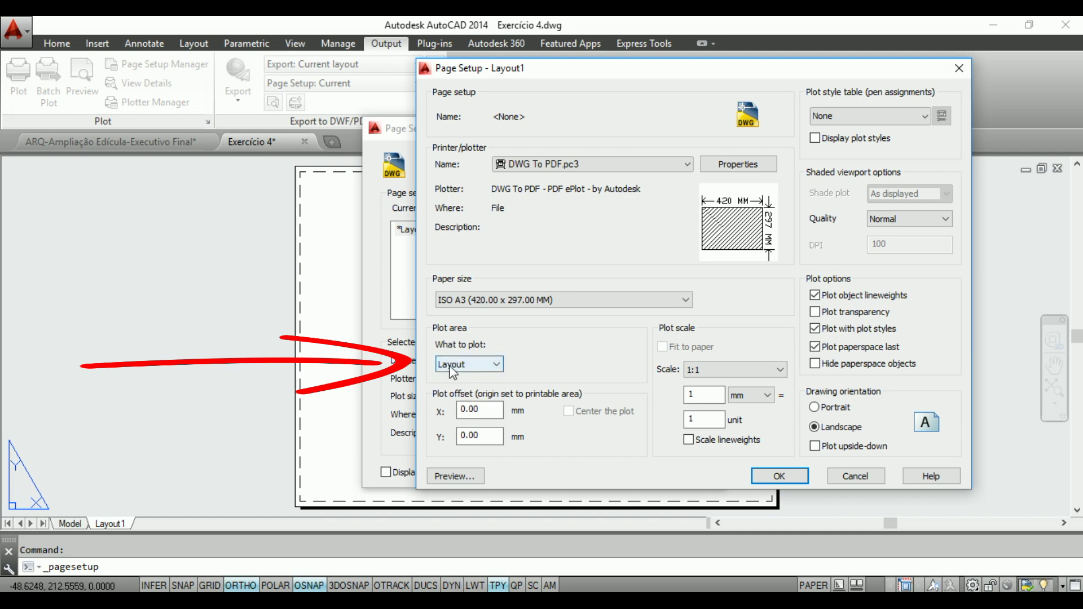
{"action": "left_click", "coordinate": [483, 372]}
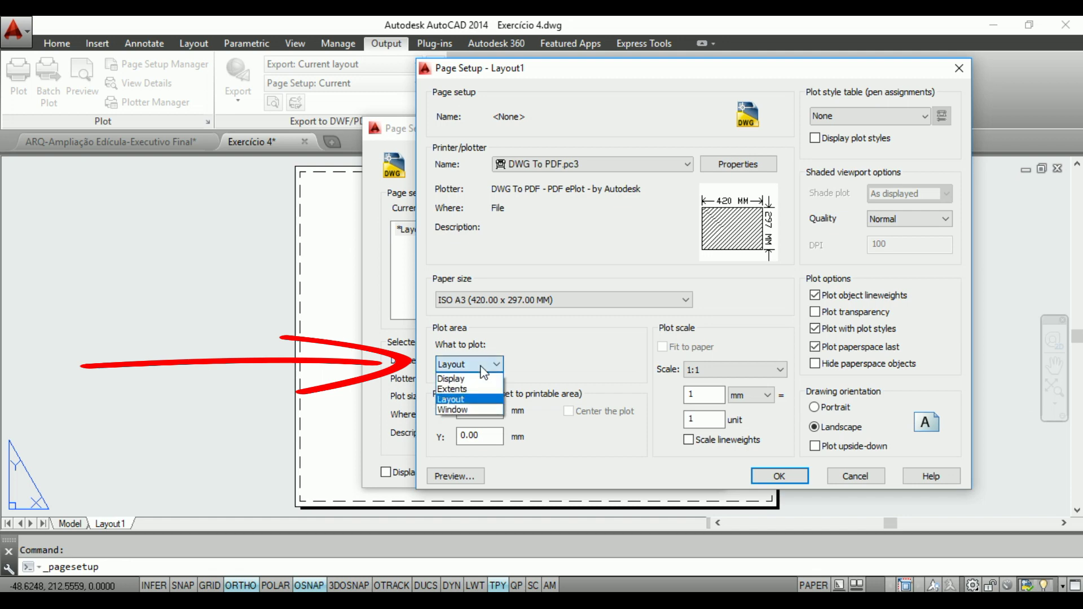
{"action": "left_click", "coordinate": [471, 410]}
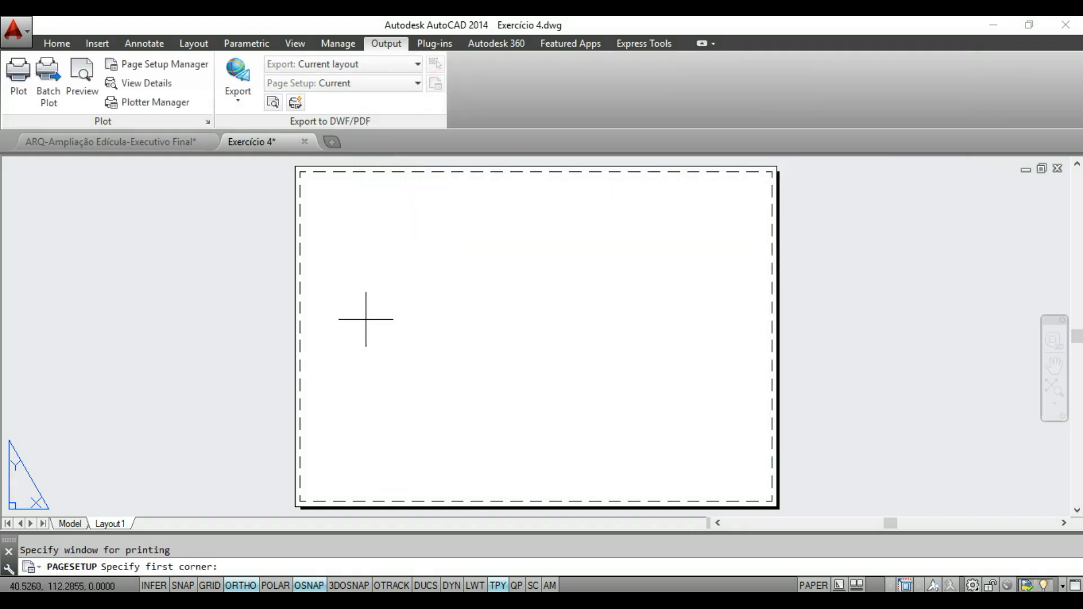
{"action": "left_click", "coordinate": [296, 294]}
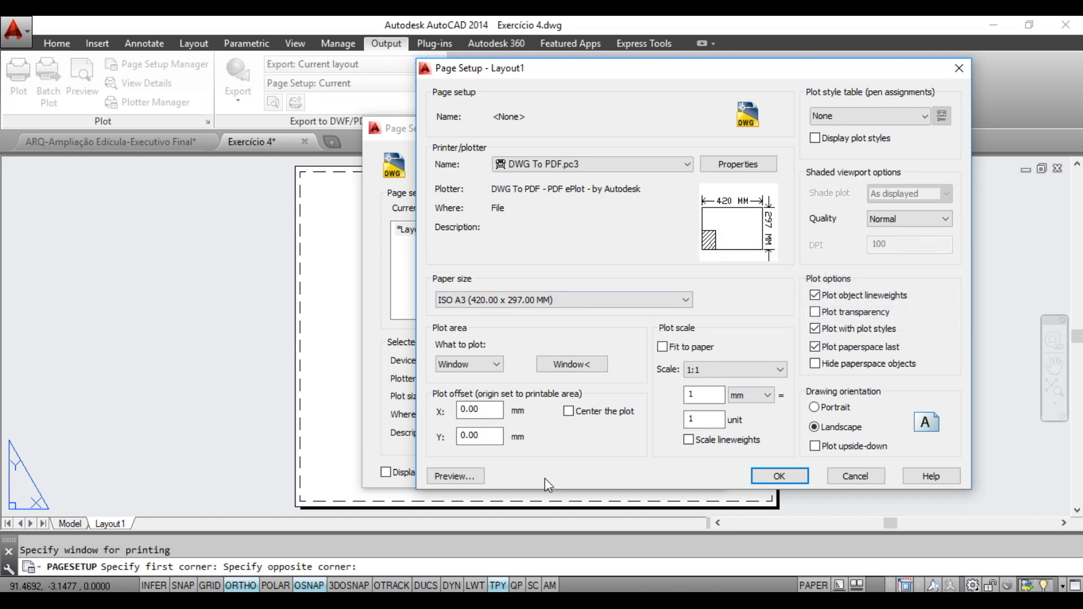
{"action": "left_click", "coordinate": [492, 364]}
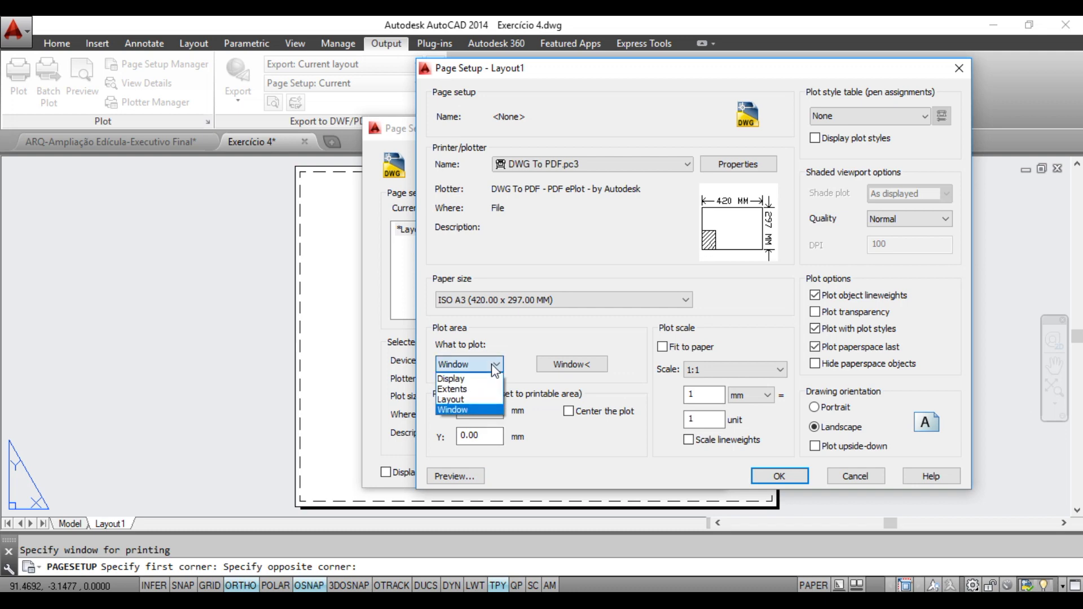
{"action": "left_click", "coordinate": [474, 399]}
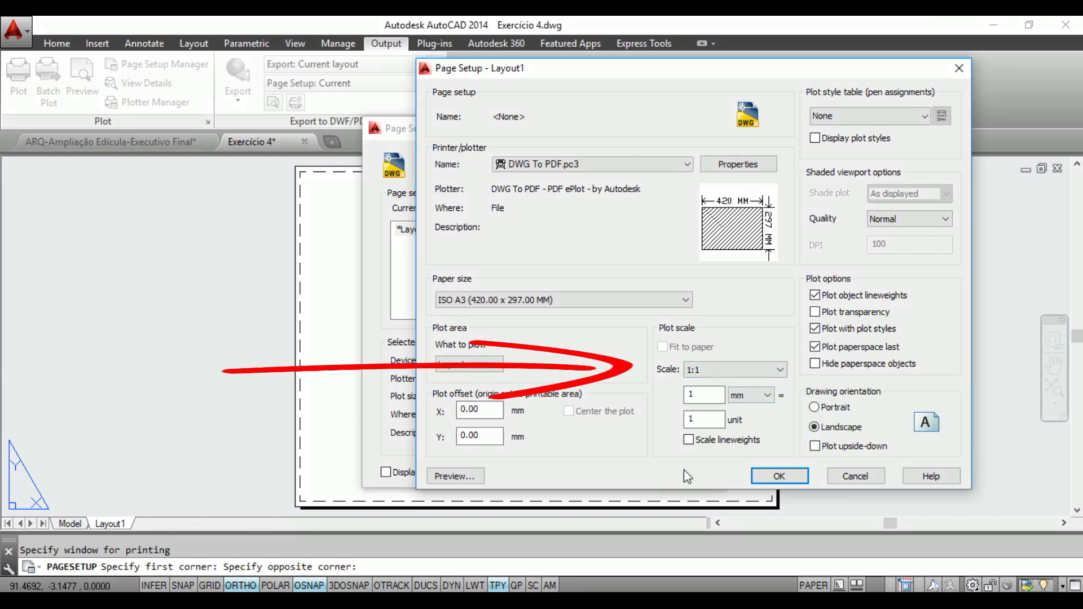
- Set the plot scale to 10 mm = 1 unit for a drawing in centimetres
{"action": "left_click_drag", "start_coordinate": [796, 73], "coordinate": [786, 50]}
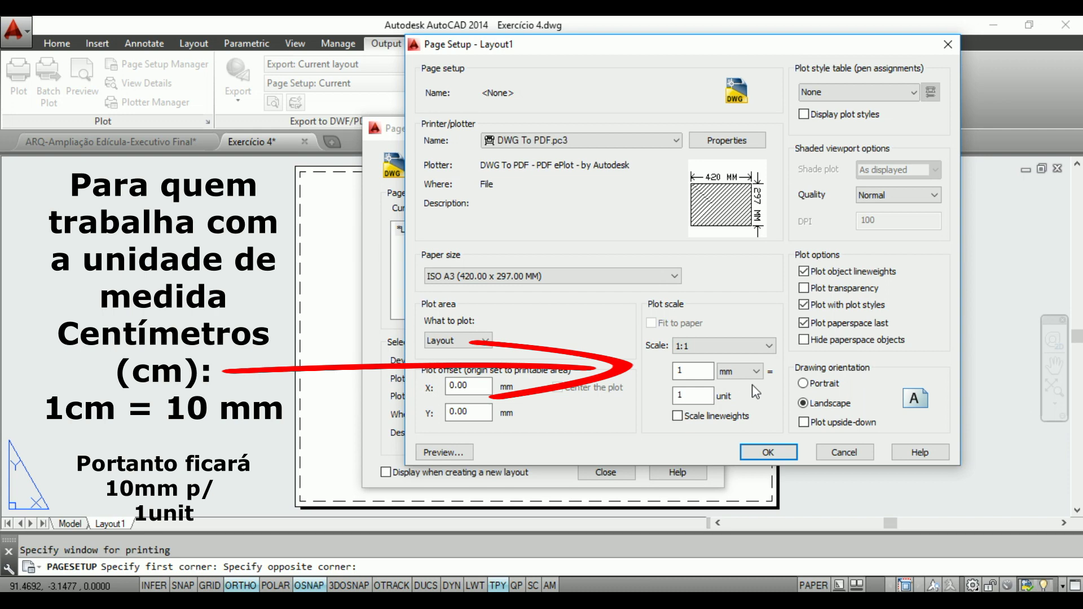
{"action": "left_click", "coordinate": [708, 375]}
{"action": "type", "text": "0"}
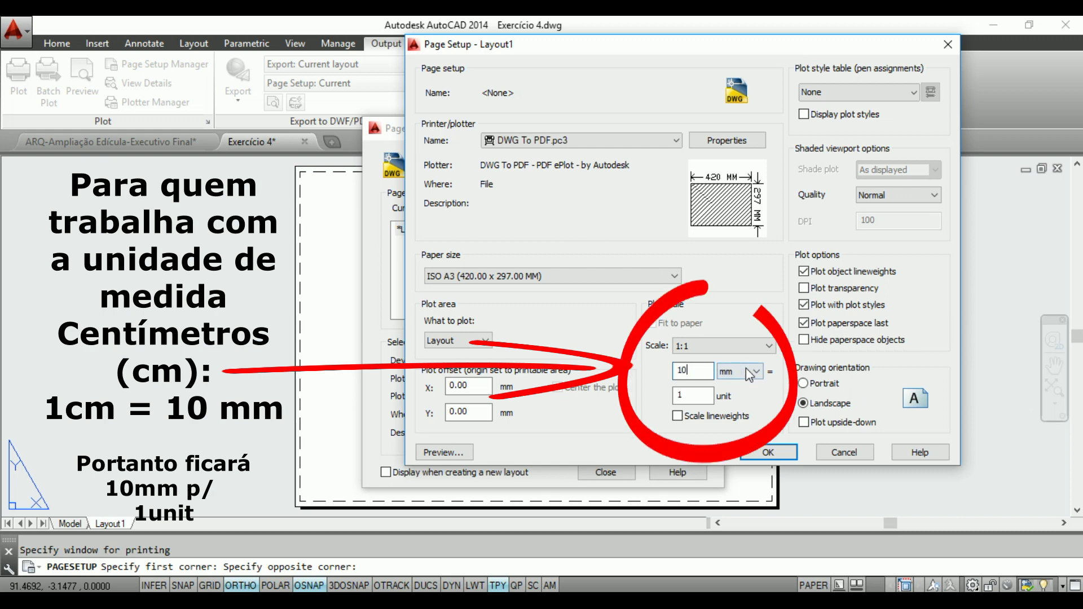
{"action": "left_click", "coordinate": [691, 396]}
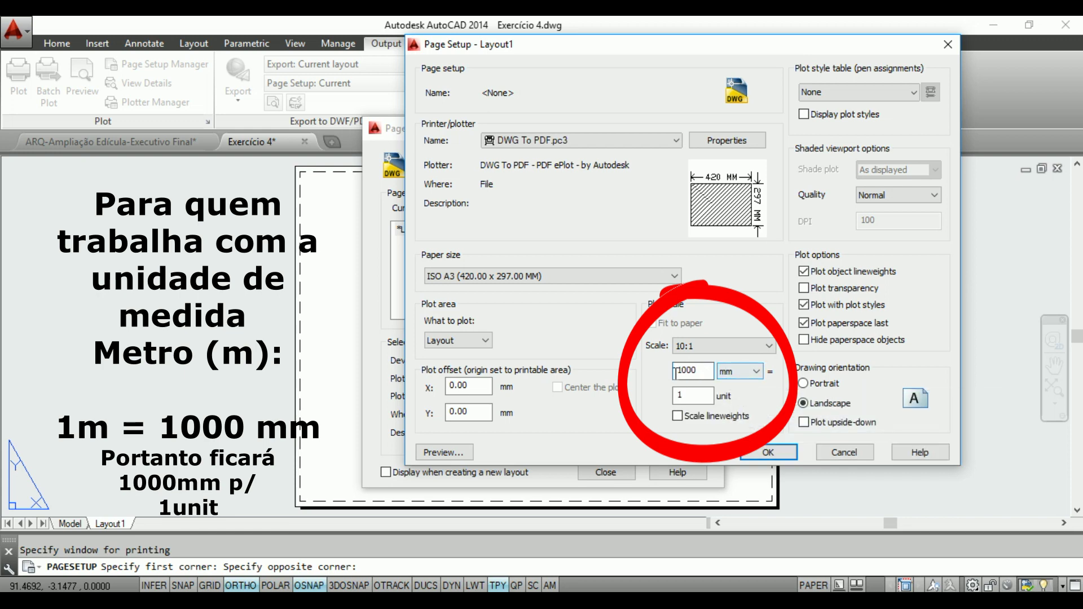
{"action": "left_click", "coordinate": [695, 396]}
{"action": "left_click", "coordinate": [705, 375]}
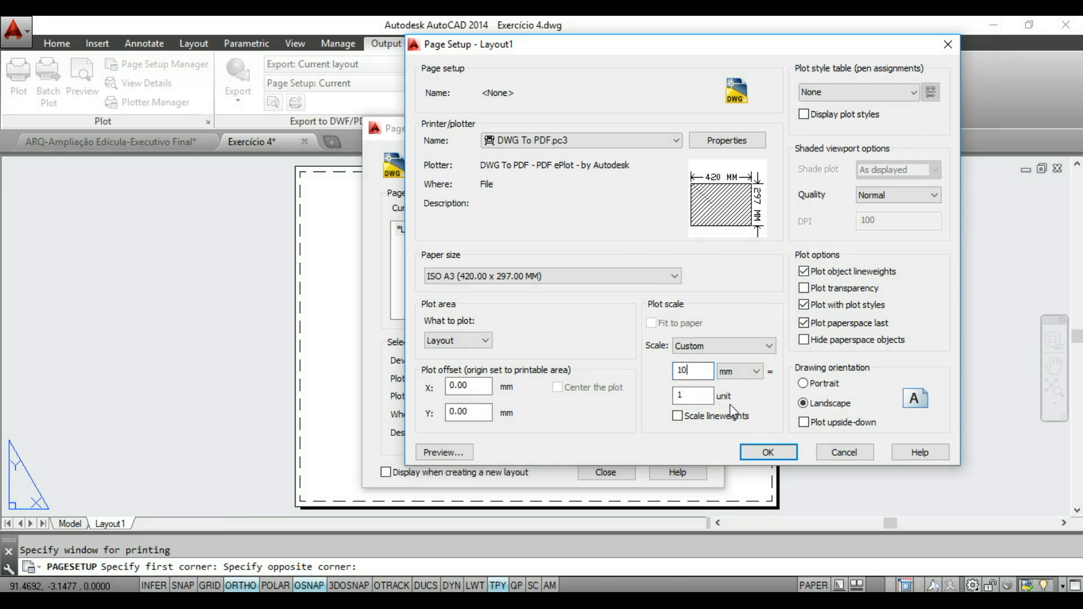
- Assign the acad.ctb plot style table to the Layout1 page setup and open it for editing
{"action": "left_click", "coordinate": [867, 94]}
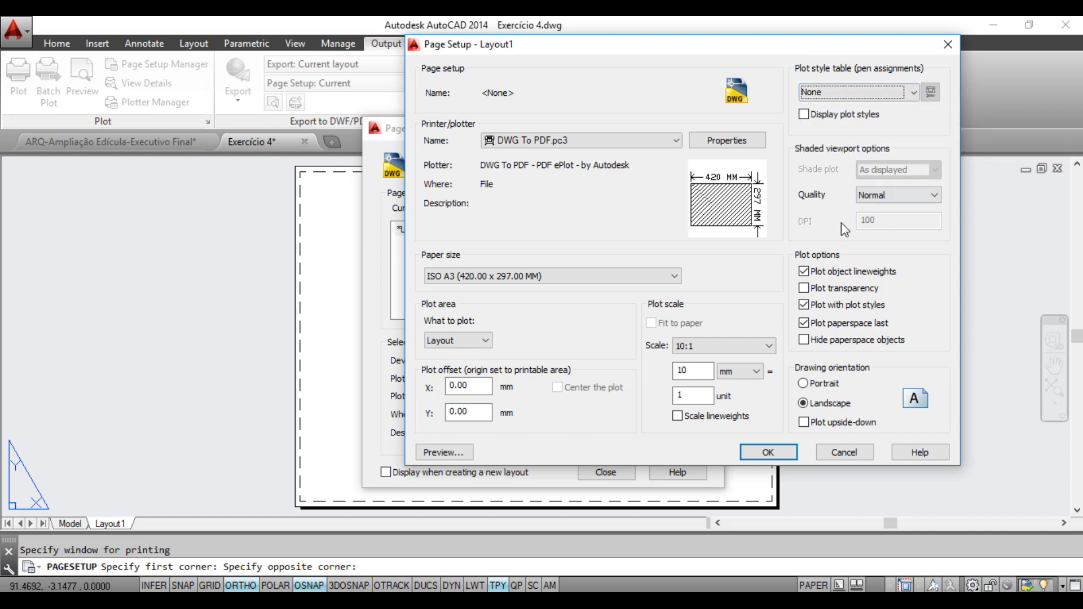
{"action": "left_click", "coordinate": [915, 96]}
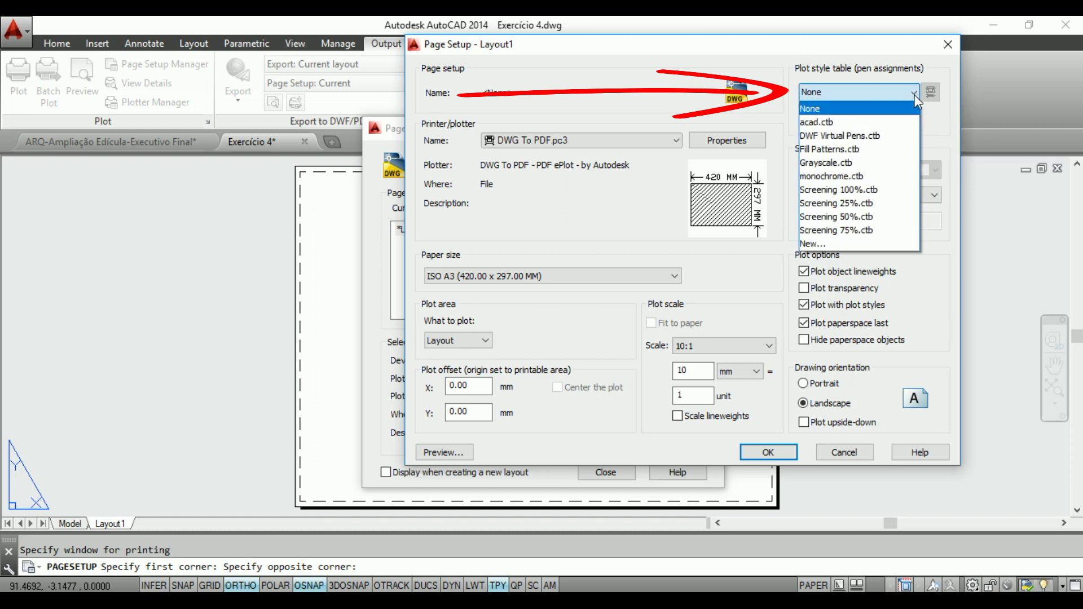
{"action": "left_click", "coordinate": [823, 123]}
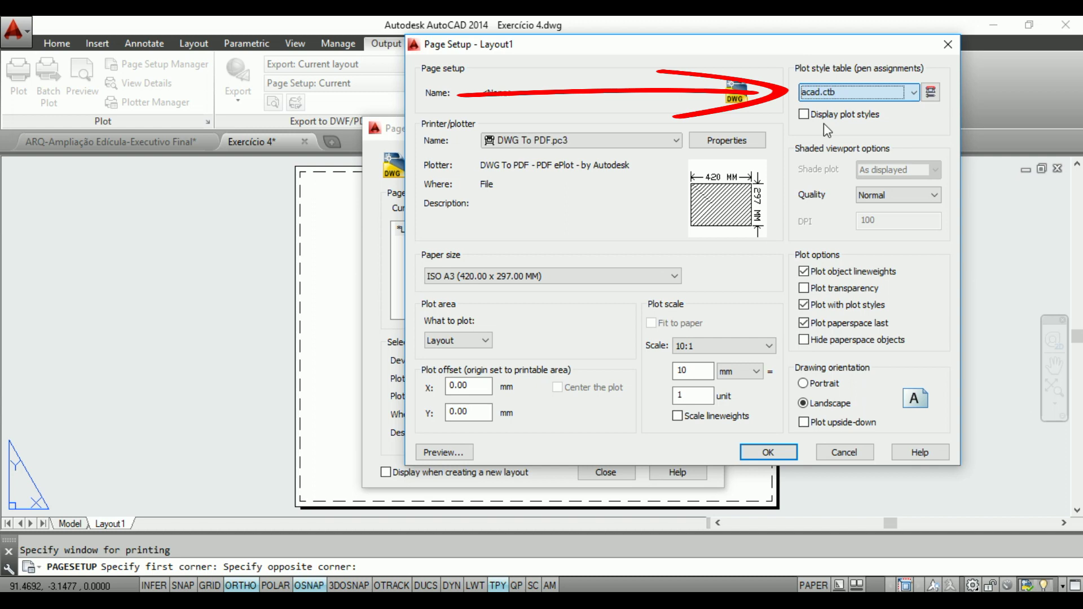
{"action": "left_click", "coordinate": [931, 94]}
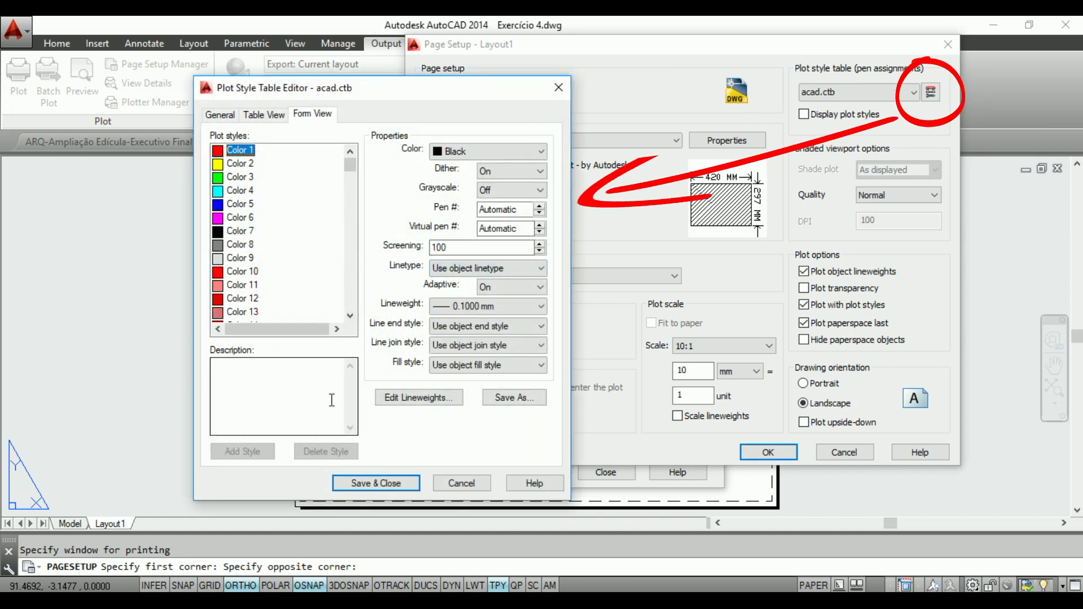
{"action": "left_click_drag", "start_coordinate": [437, 97], "coordinate": [434, 78]}
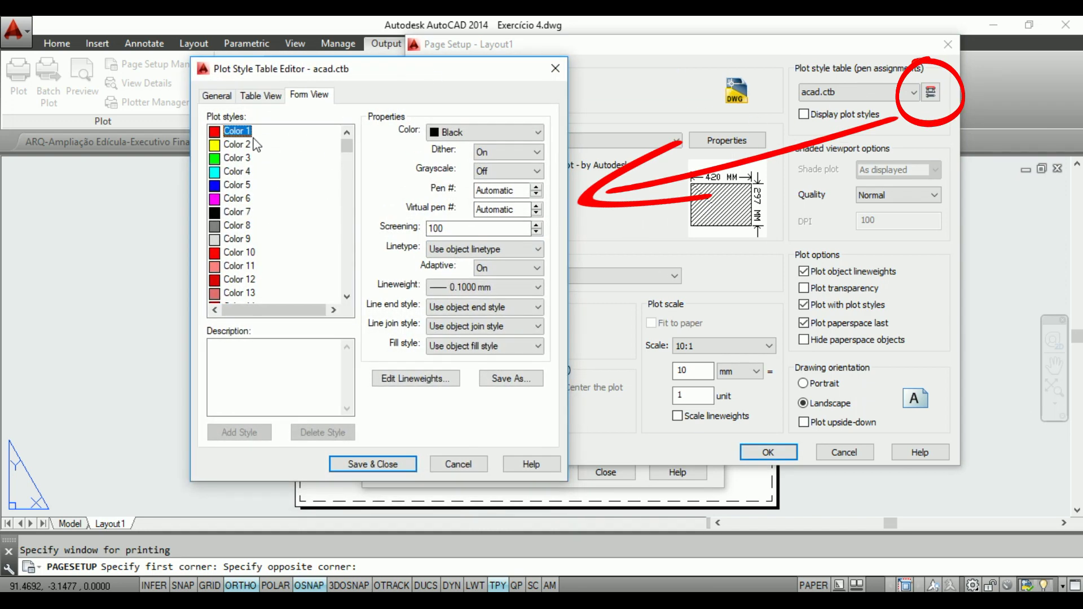
- Set the plot color of Color 1 through Color 6 to Black in the acad.ctb plot style table
{"action": "mouse_move", "coordinate": [347, 145]}
{"action": "left_mouse_down"}
{"action": "mouse_move", "coordinate": [344, 191]}
{"action": "mouse_move", "coordinate": [362, 216]}
{"action": "mouse_move", "coordinate": [347, 135]}
{"action": "mouse_move", "coordinate": [351, 296]}
{"action": "mouse_move", "coordinate": [357, 142]}
{"action": "left_mouse_up"}
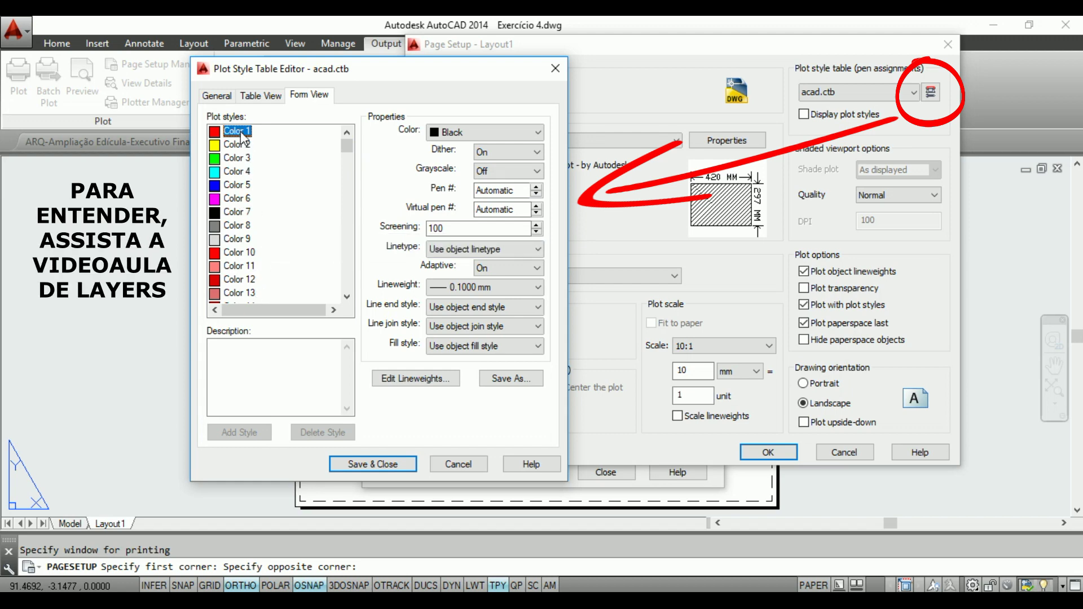
{"action": "left_click", "coordinate": [241, 266]}
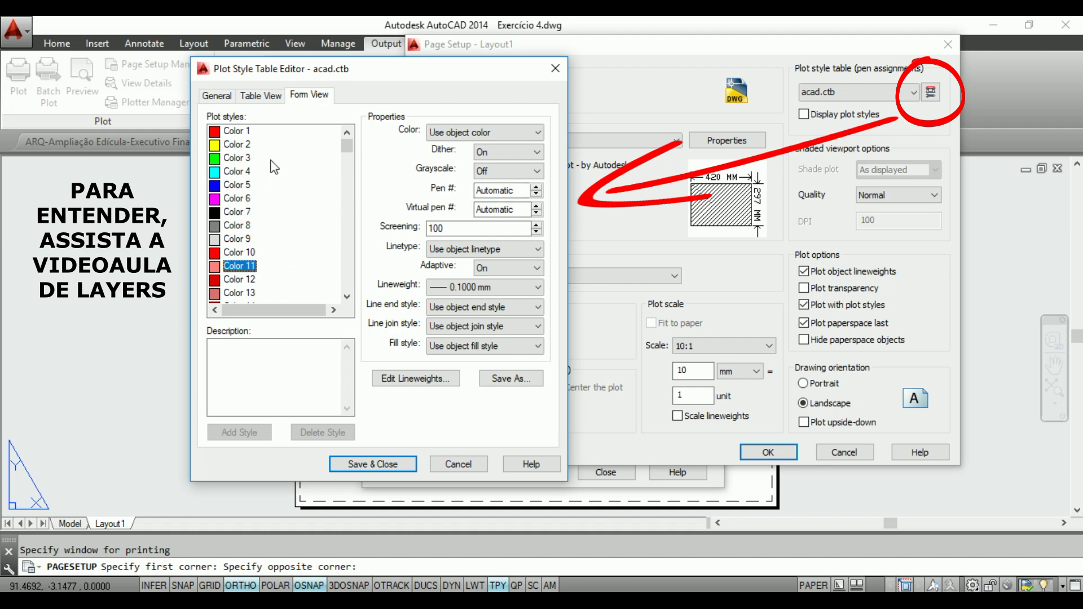
{"action": "left_click", "coordinate": [238, 133]}
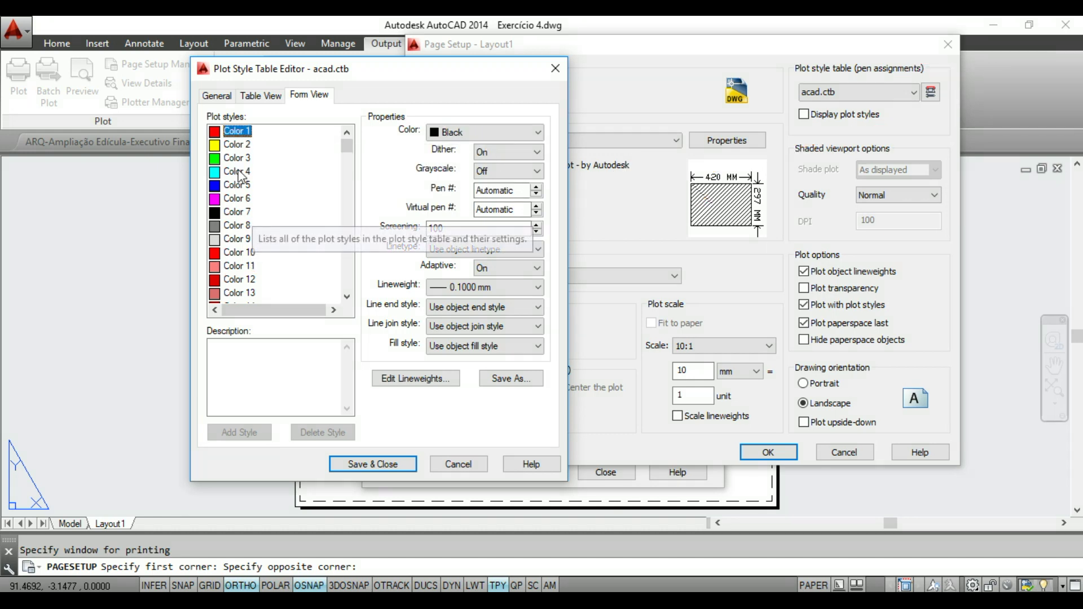
{"action": "left_click", "coordinate": [237, 199], "text": "shift"}
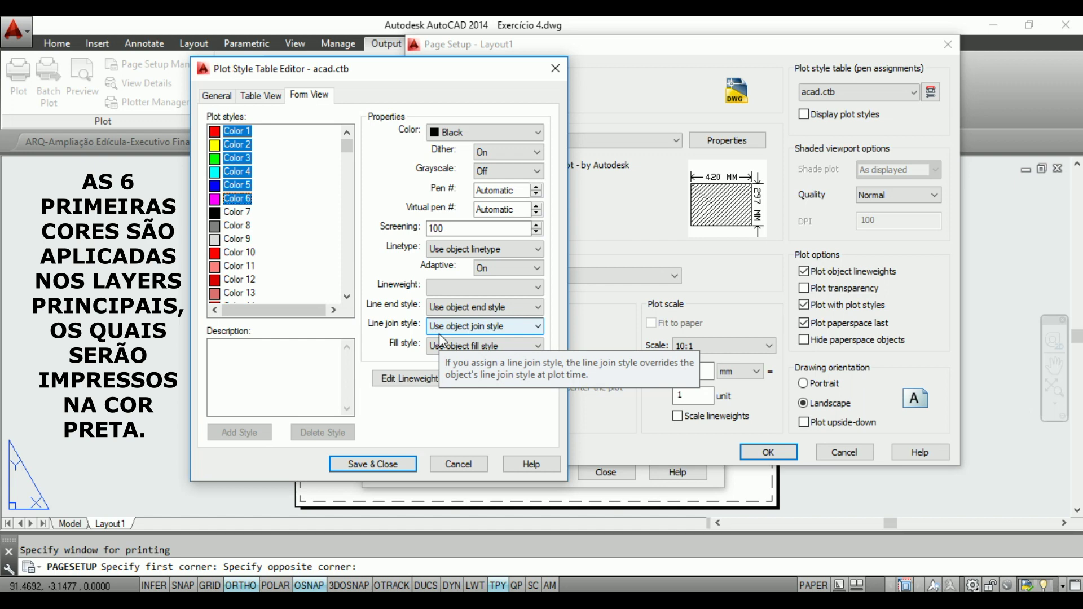
{"action": "left_click", "coordinate": [242, 199]}
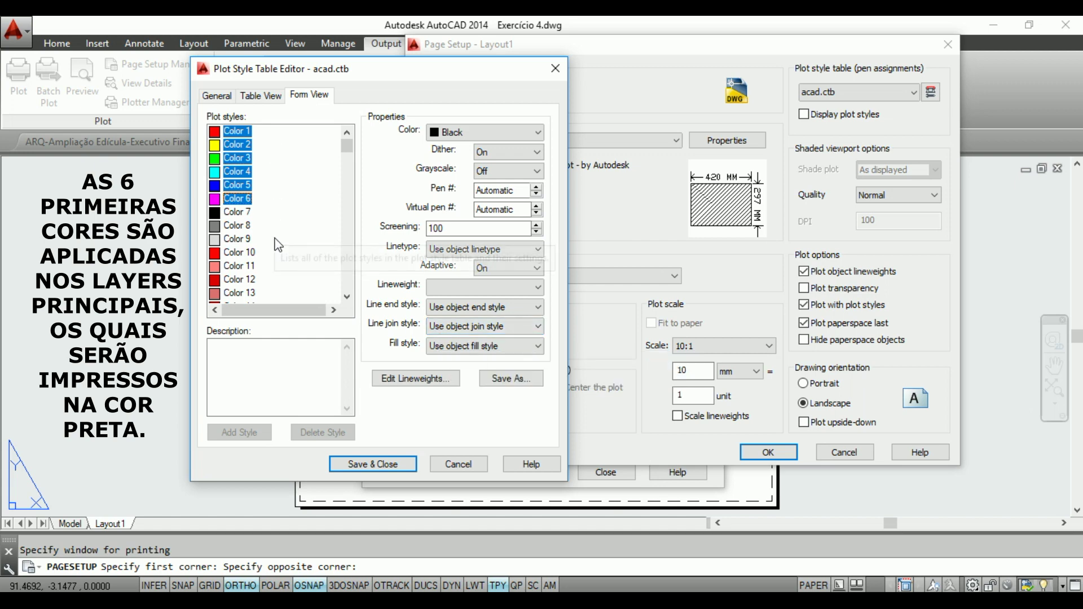
{"action": "left_click", "coordinate": [246, 134]}
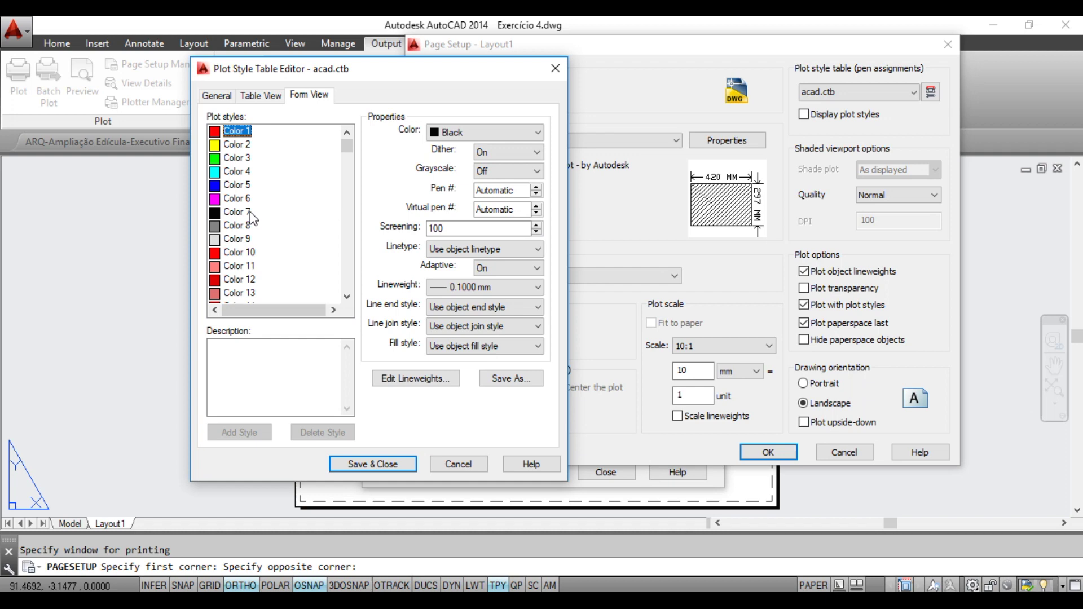
{"action": "left_click", "coordinate": [238, 201], "text": "shift"}
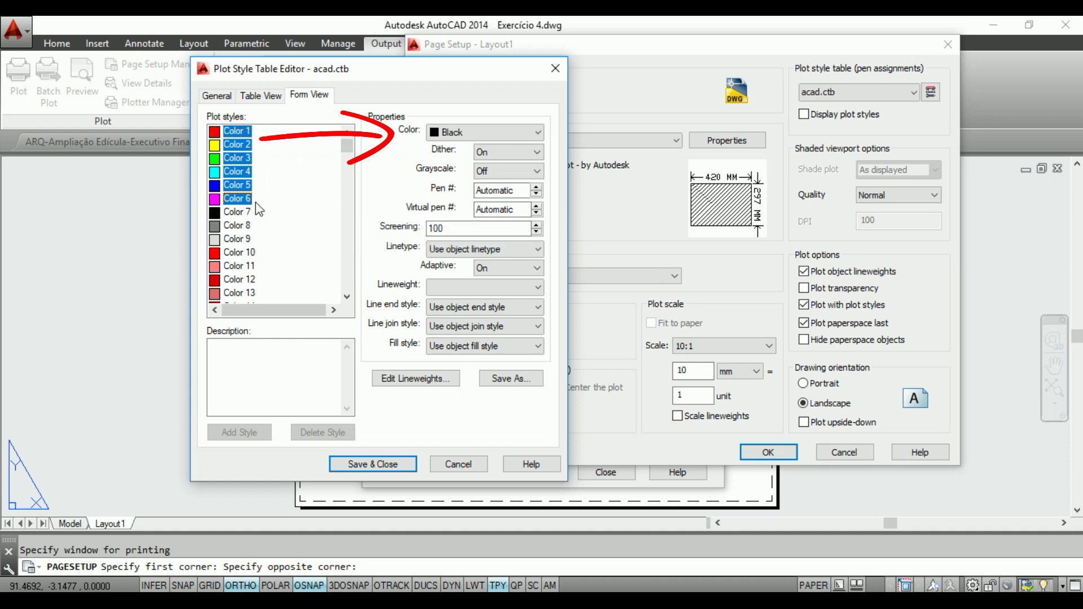
{"action": "left_click", "coordinate": [469, 140]}
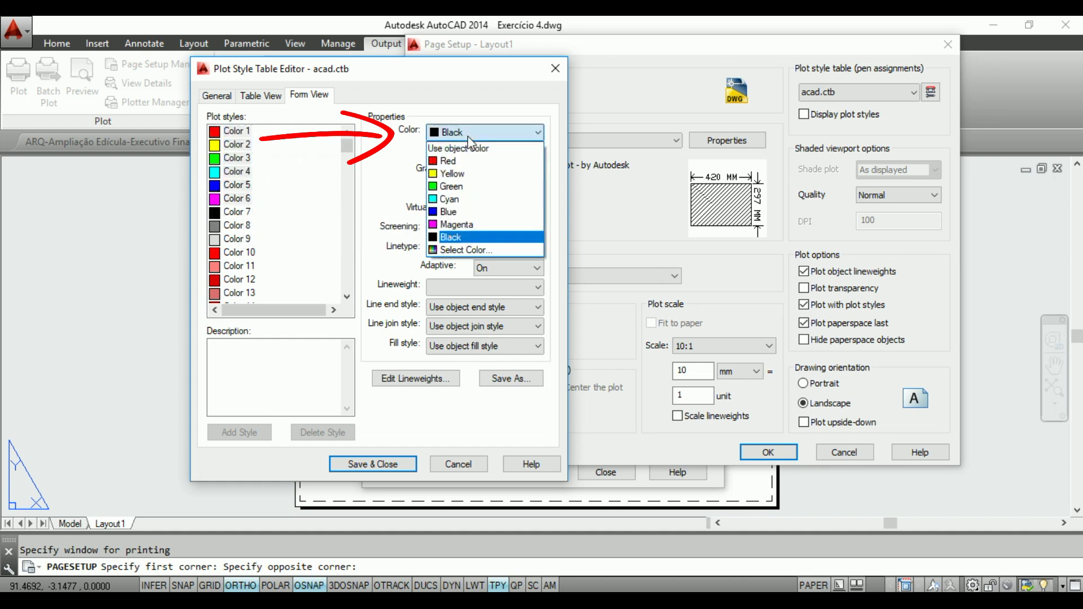
{"action": "left_click", "coordinate": [461, 240]}
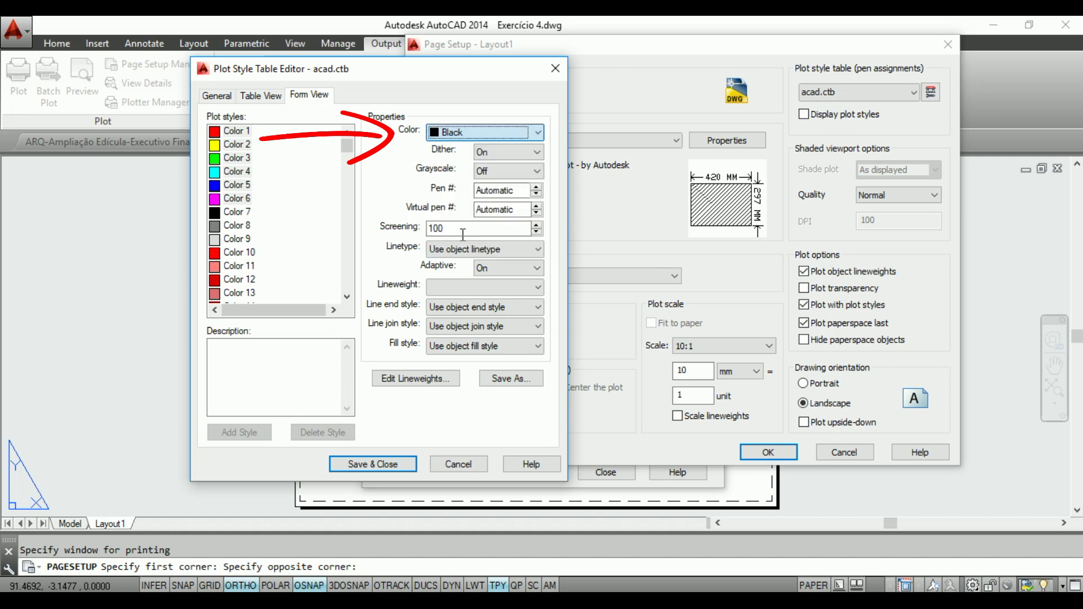
- Reapply Black to Color 1 through Color 6 and compare the properties of individual plot styles down to Color 8
{"action": "left_click", "coordinate": [243, 133]}
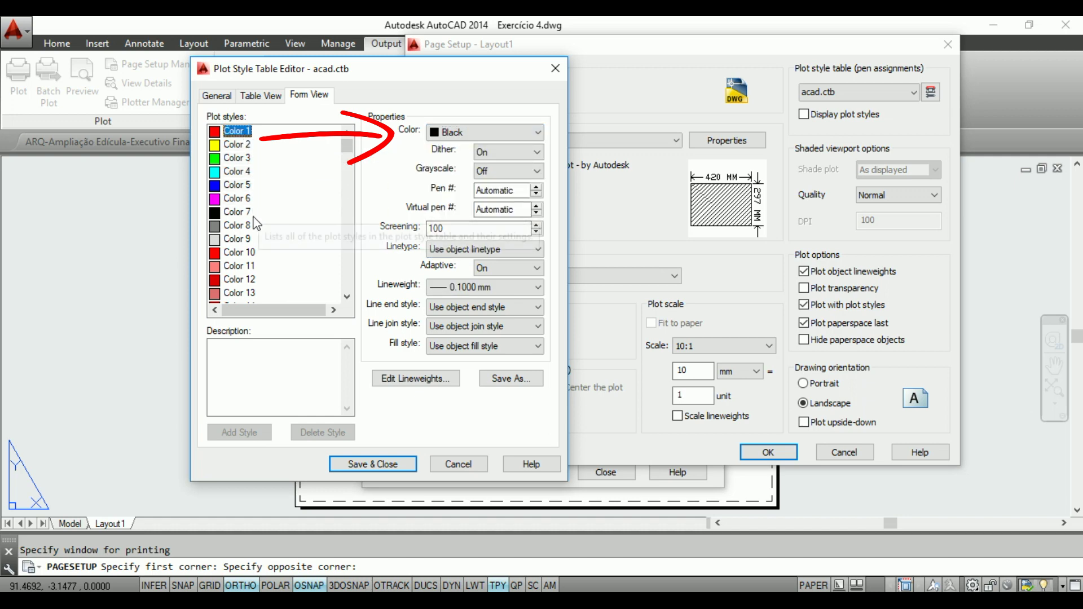
{"action": "left_click", "coordinate": [240, 199], "text": "shift"}
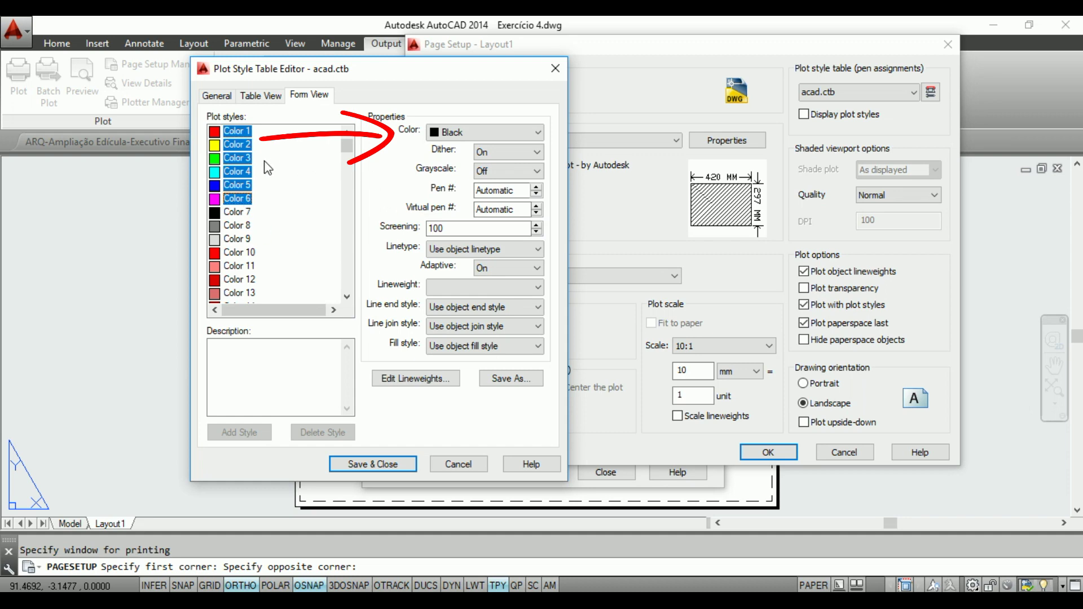
{"action": "left_click", "coordinate": [476, 135]}
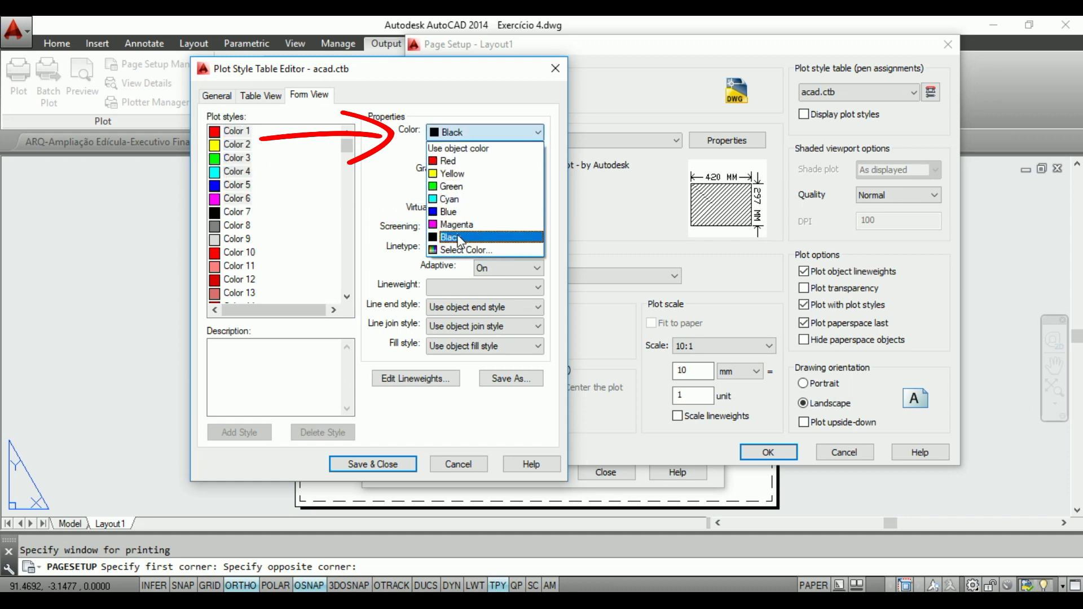
{"action": "left_click", "coordinate": [468, 237]}
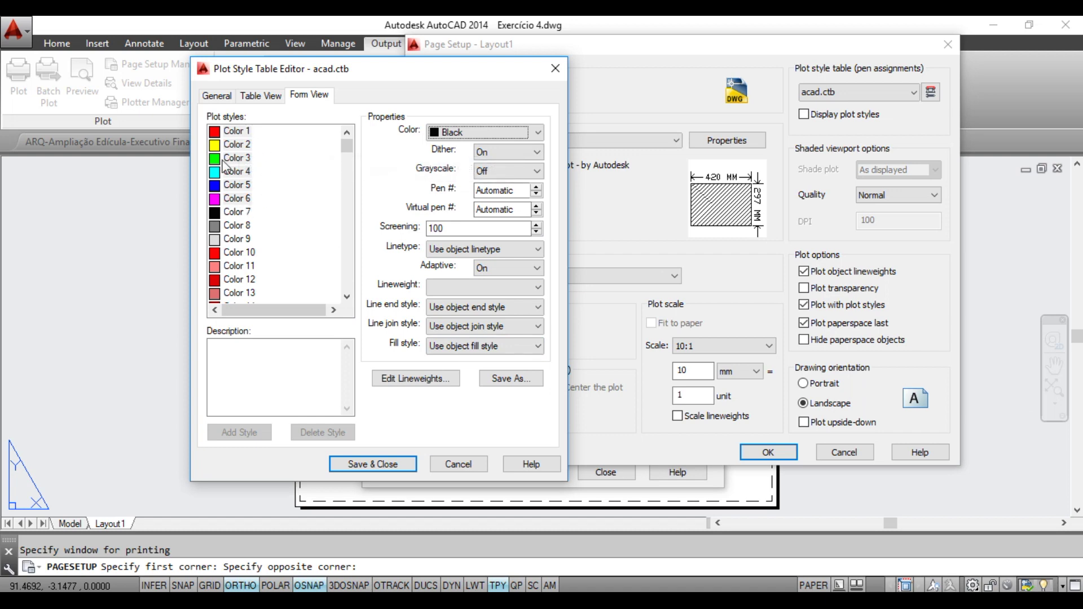
{"action": "left_click", "coordinate": [273, 186]}
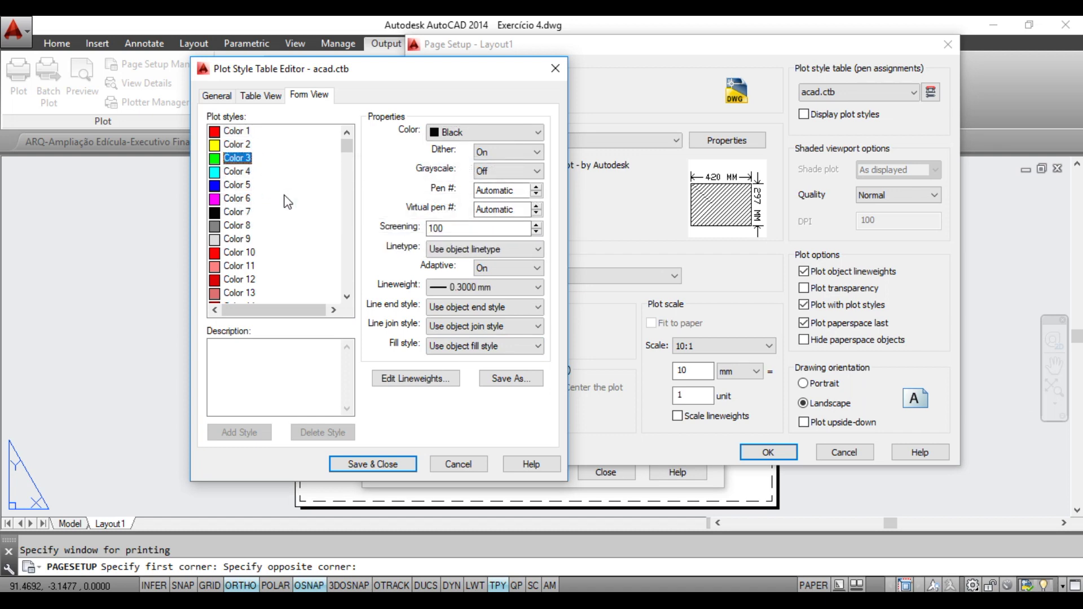
{"action": "left_click", "coordinate": [283, 199]}
{"action": "left_click", "coordinate": [281, 225]}
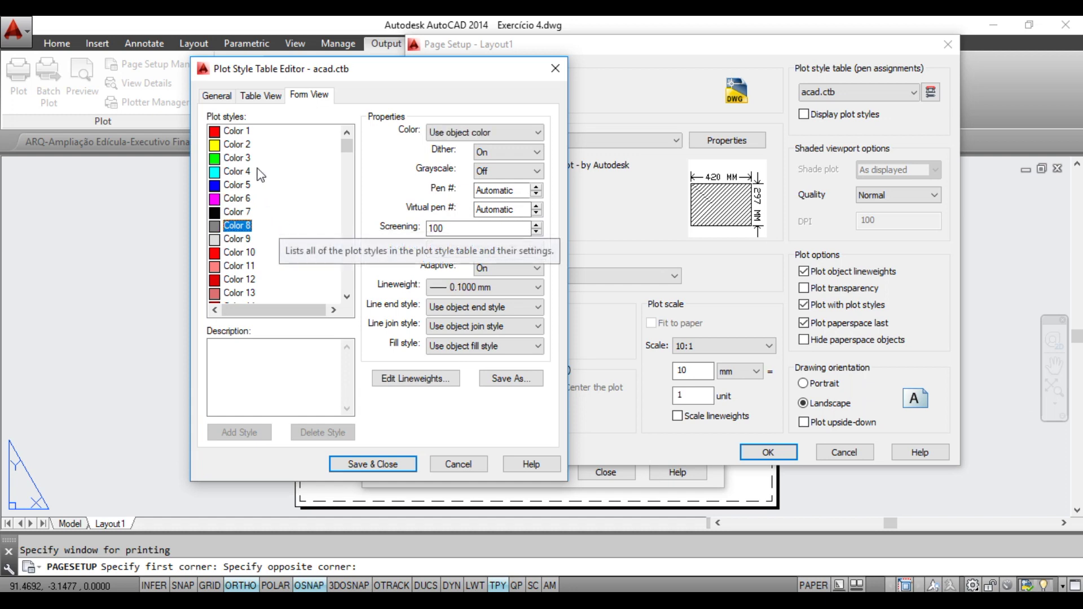
- Set the plot lineweights to 0.1000 mm for Color 1, 0.2000 mm for Color 2 and 0.3000 mm for Color 3
{"action": "left_click", "coordinate": [239, 133]}
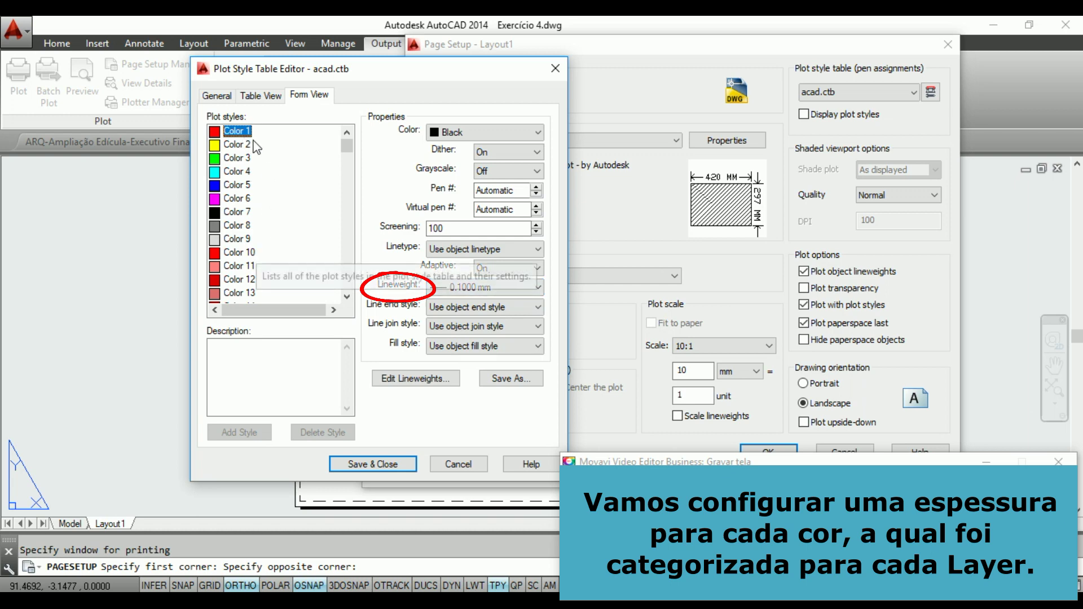
{"action": "left_click", "coordinate": [488, 293]}
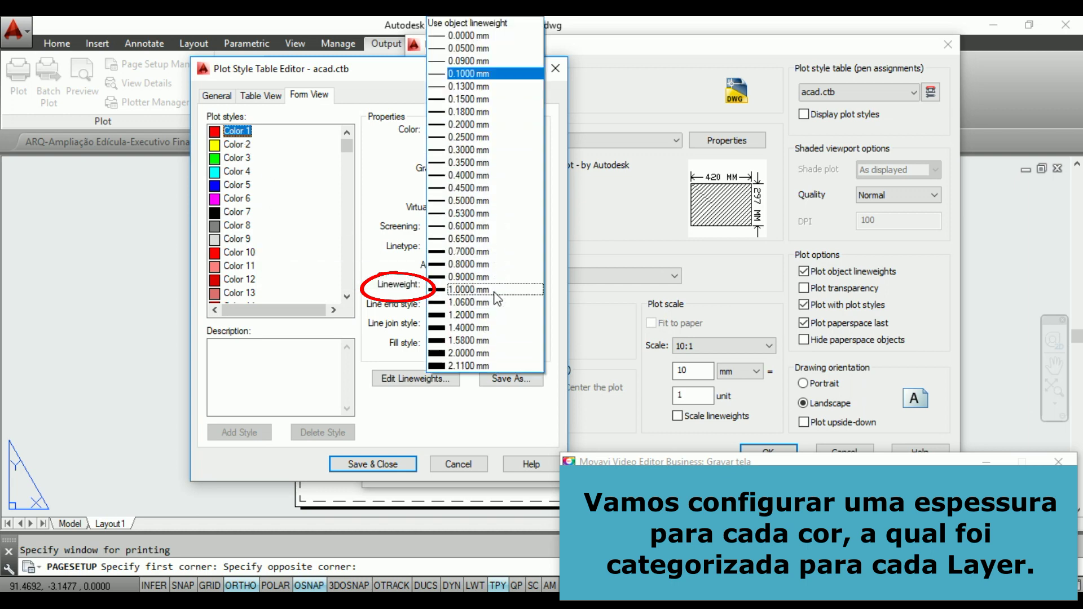
{"action": "left_click", "coordinate": [474, 84]}
{"action": "left_click", "coordinate": [237, 145]}
{"action": "left_click", "coordinate": [462, 294]}
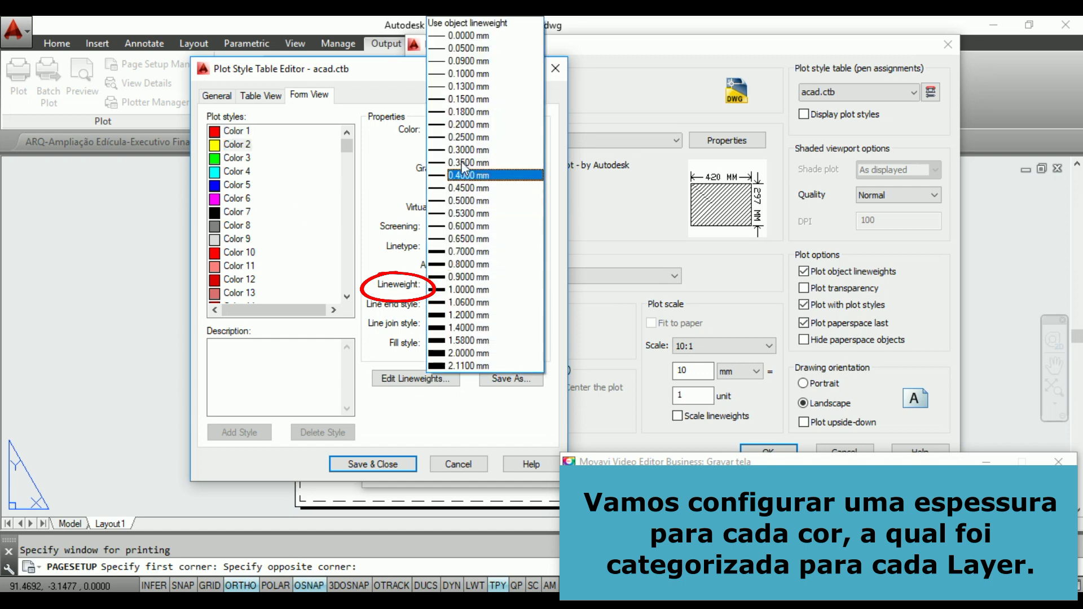
{"action": "left_click", "coordinate": [472, 125]}
{"action": "left_click", "coordinate": [243, 158]}
{"action": "left_click", "coordinate": [480, 287]}
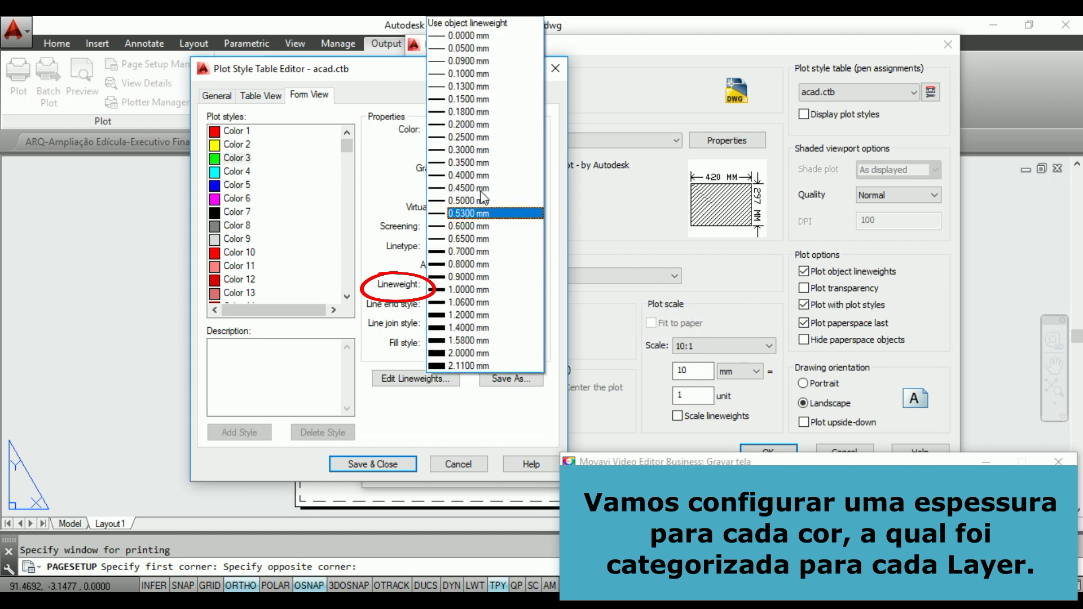
{"action": "left_click", "coordinate": [472, 148]}
- Set the plot lineweights to 0.4000 mm for Color 4, 0.5000 mm for Color 5 and 0.6000 mm for Color 6
{"action": "left_click", "coordinate": [237, 171]}
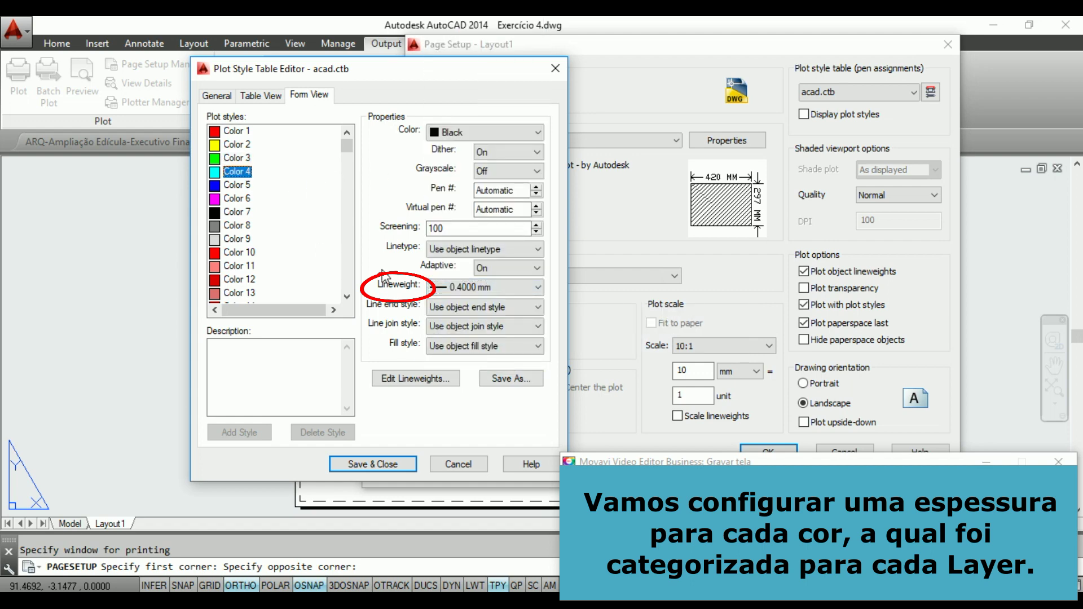
{"action": "left_click", "coordinate": [477, 287]}
{"action": "left_click", "coordinate": [477, 176]}
{"action": "left_click", "coordinate": [240, 185]}
{"action": "left_click", "coordinate": [461, 289]}
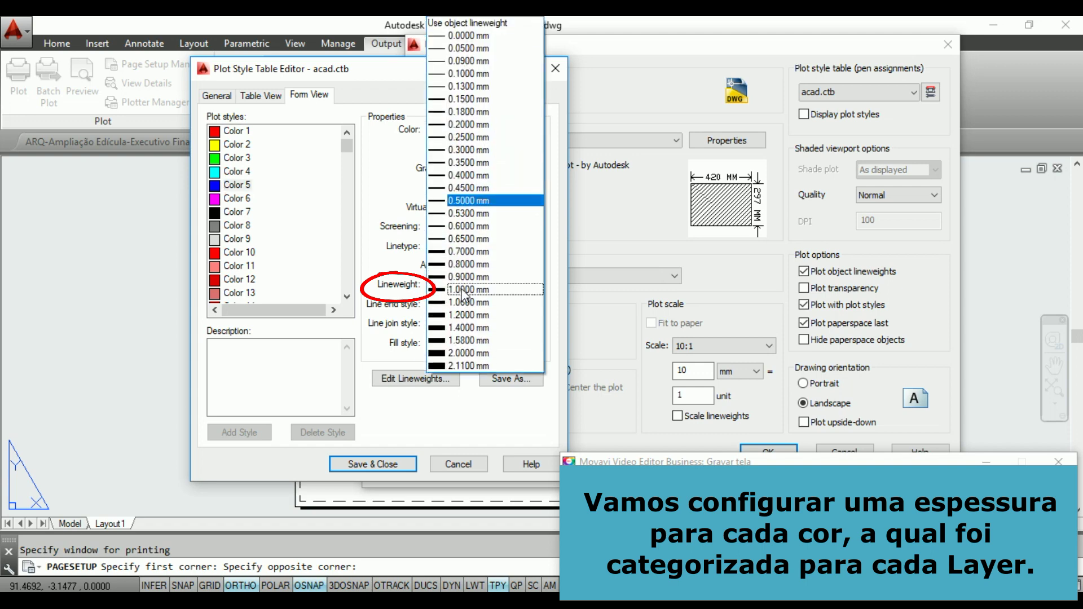
{"action": "left_click", "coordinate": [477, 200]}
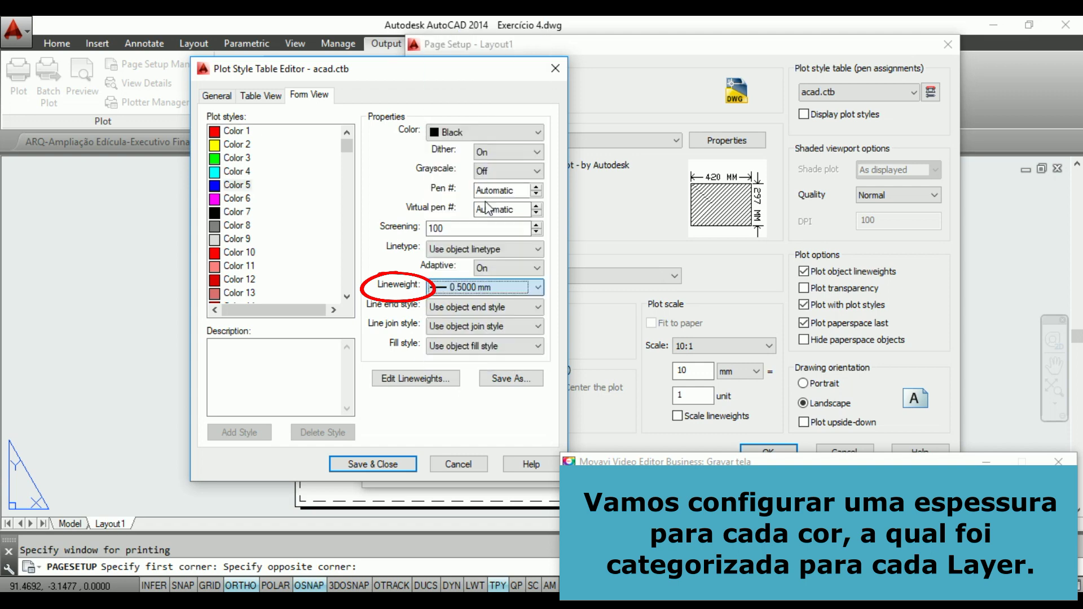
{"action": "left_click", "coordinate": [237, 198]}
{"action": "left_click", "coordinate": [460, 289]}
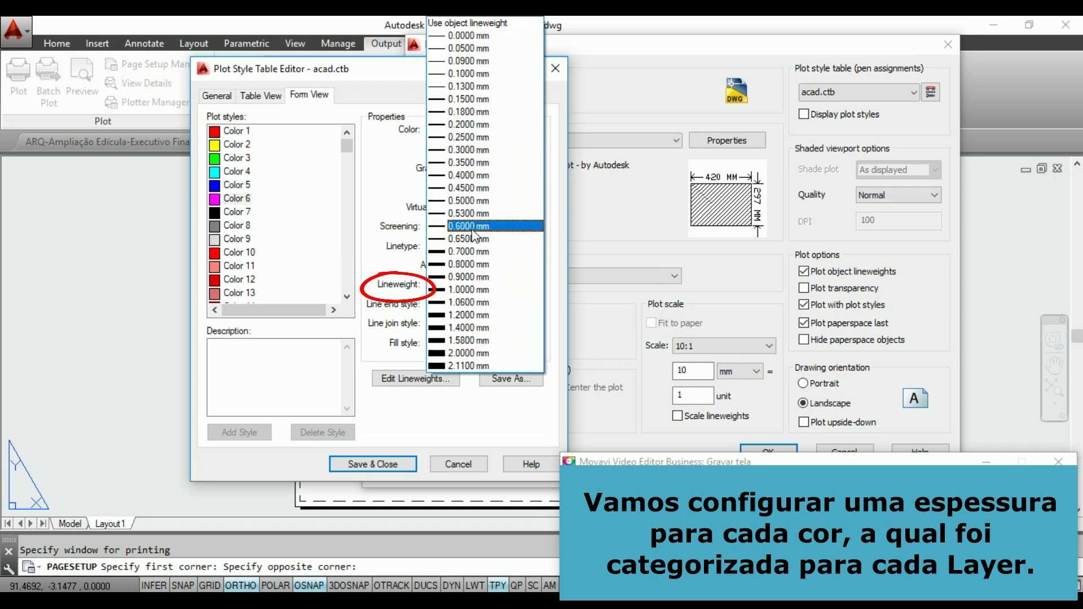
{"action": "left_click", "coordinate": [471, 235]}
- Set the plot color of Color 7 through Color 255 to Use object color
{"action": "left_click", "coordinate": [233, 212]}
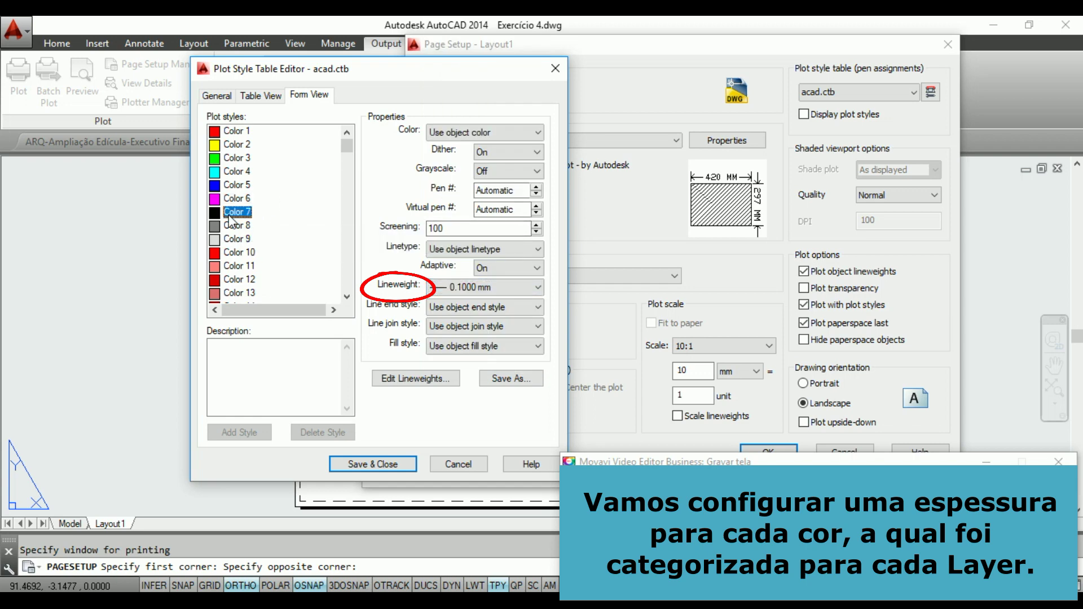
{"action": "left_click_drag", "start_coordinate": [351, 155], "coordinate": [356, 302]}
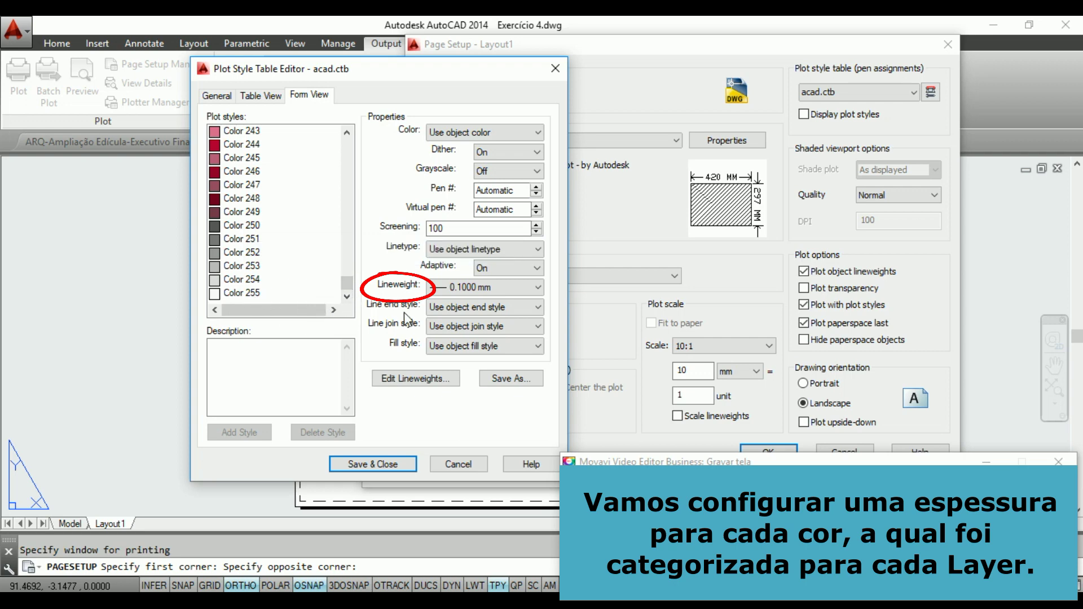
{"action": "left_click", "coordinate": [460, 135]}
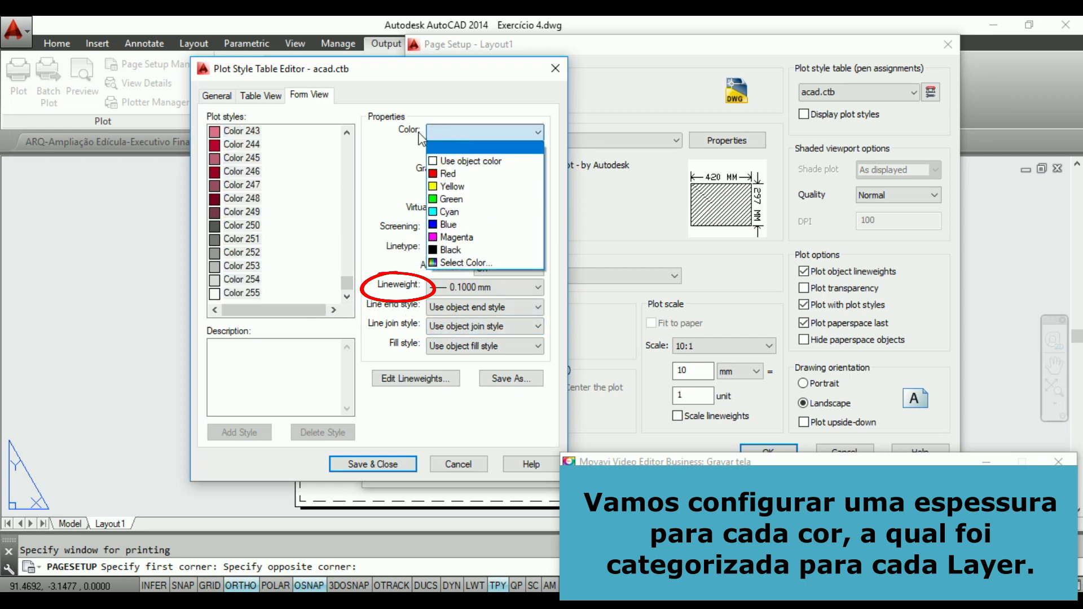
{"action": "left_click", "coordinate": [478, 162]}
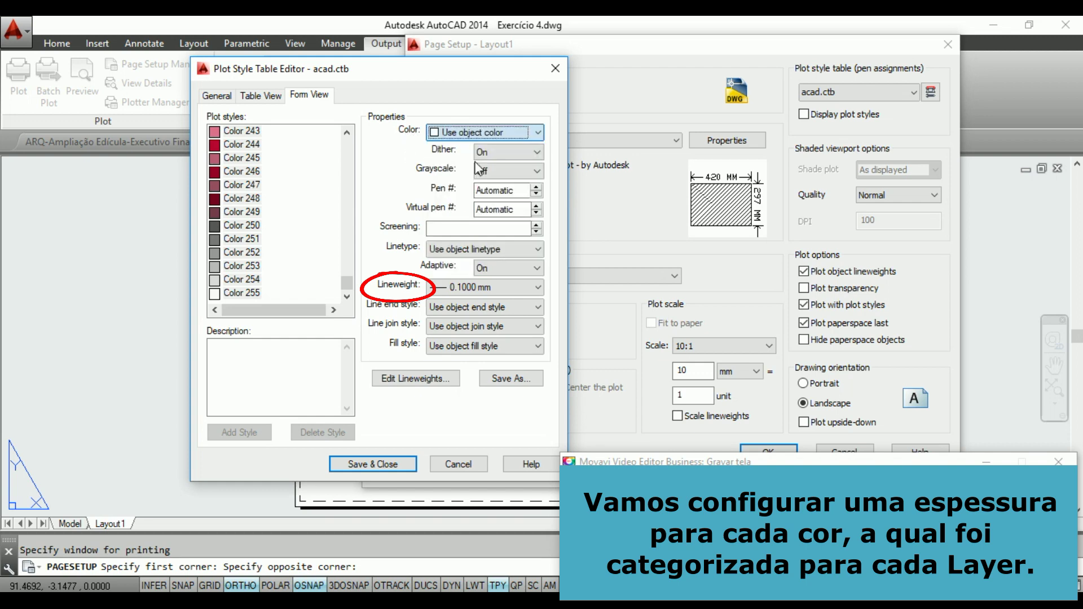
- Reselect Color 7 through Color 255 and reapply Use object color as their plot color
{"action": "left_click_drag", "start_coordinate": [346, 287], "coordinate": [352, 148]}
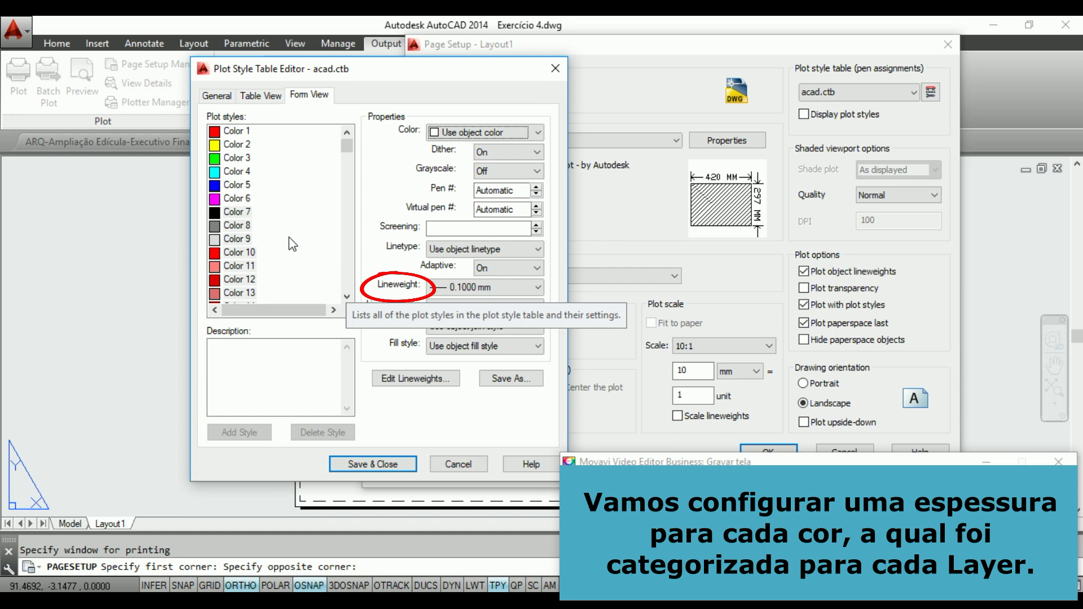
{"action": "left_click", "coordinate": [237, 212]}
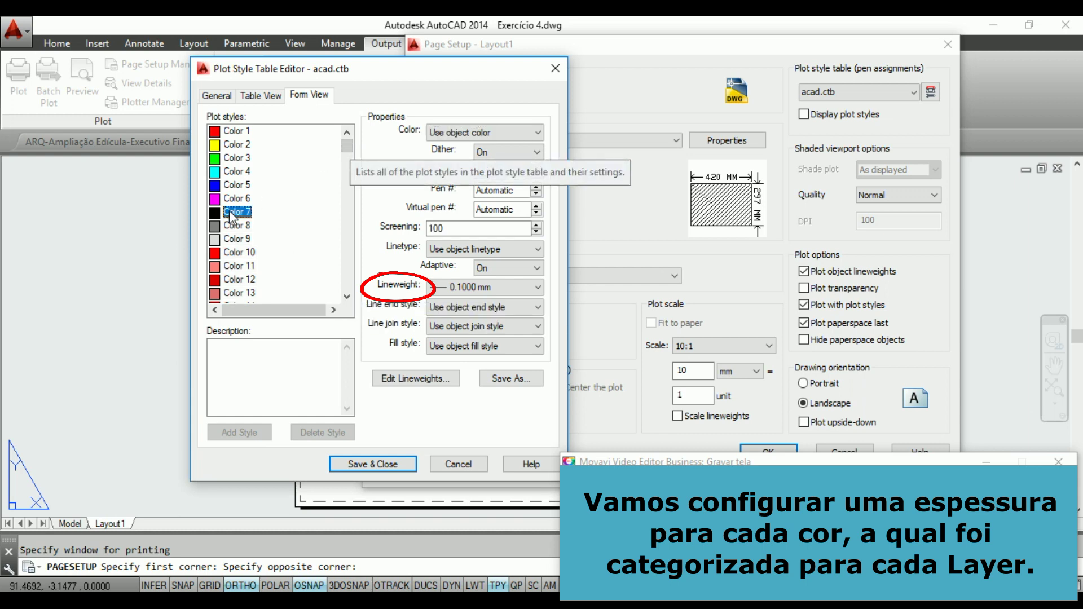
{"action": "left_click_drag", "start_coordinate": [347, 148], "coordinate": [351, 287]}
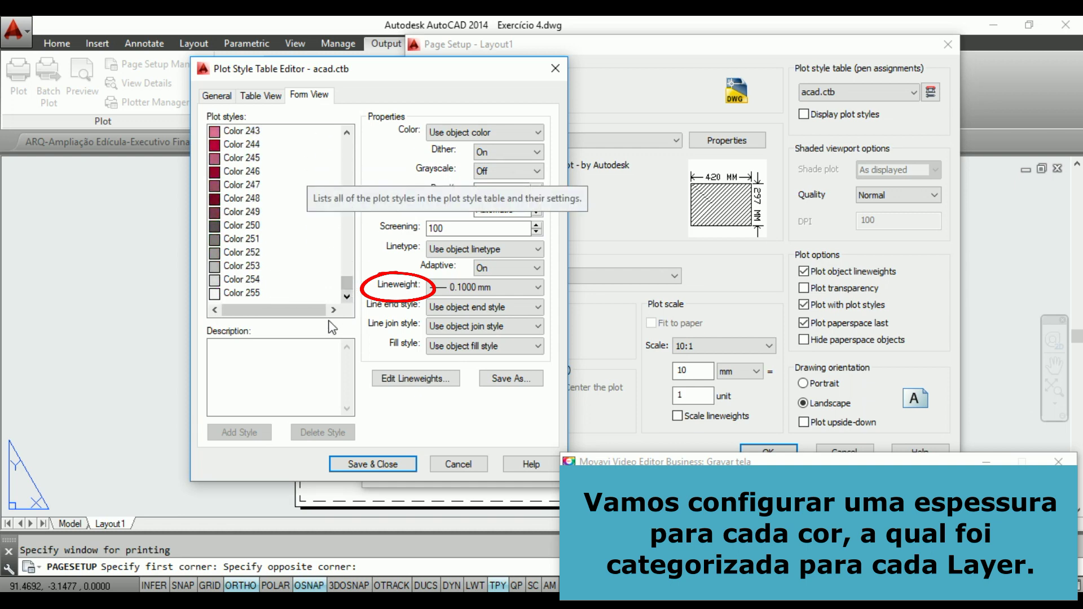
{"action": "left_click", "coordinate": [243, 294], "text": "shift"}
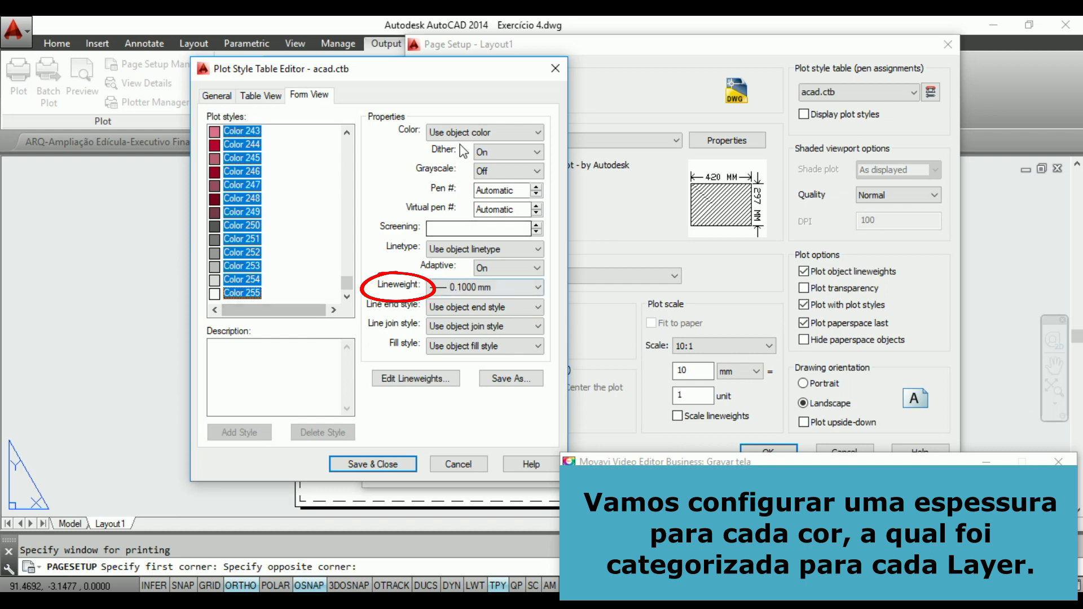
{"action": "left_click", "coordinate": [485, 135]}
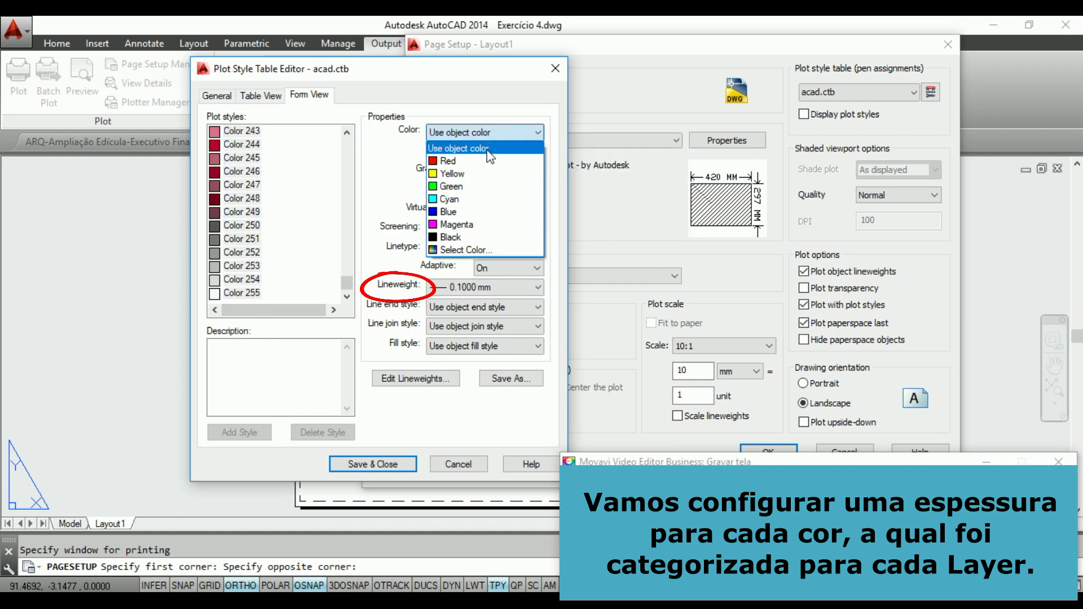
{"action": "left_click", "coordinate": [487, 151]}
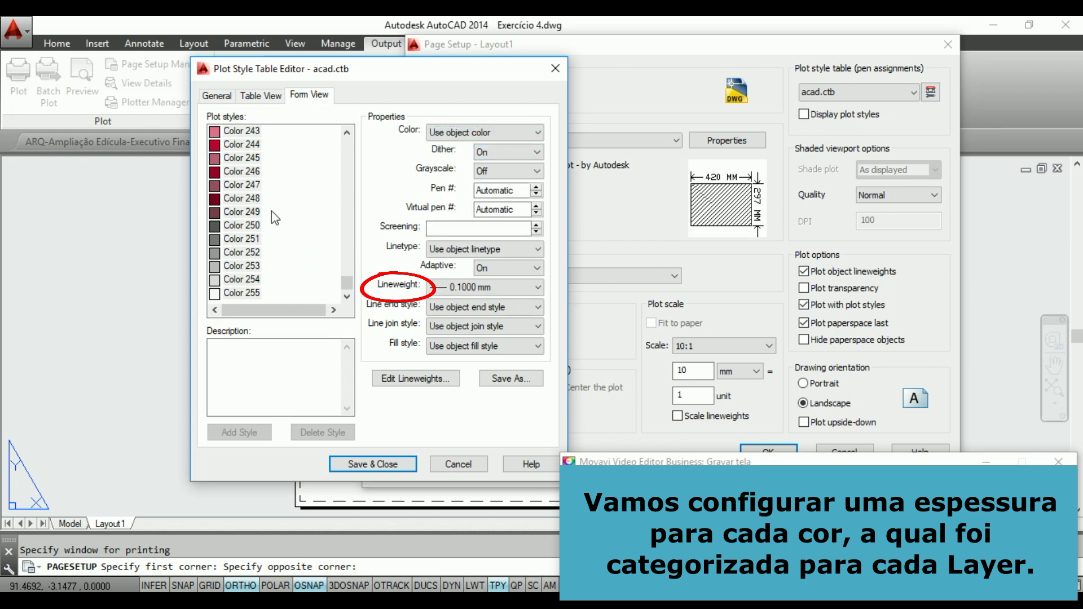
- Set the plot color of Color 16 to Black
{"action": "scroll", "coordinate": [273, 209], "scroll_direction": "up", "scroll_amount": 10}
{"action": "scroll", "coordinate": [276, 213], "scroll_direction": "up", "scroll_amount": 20}
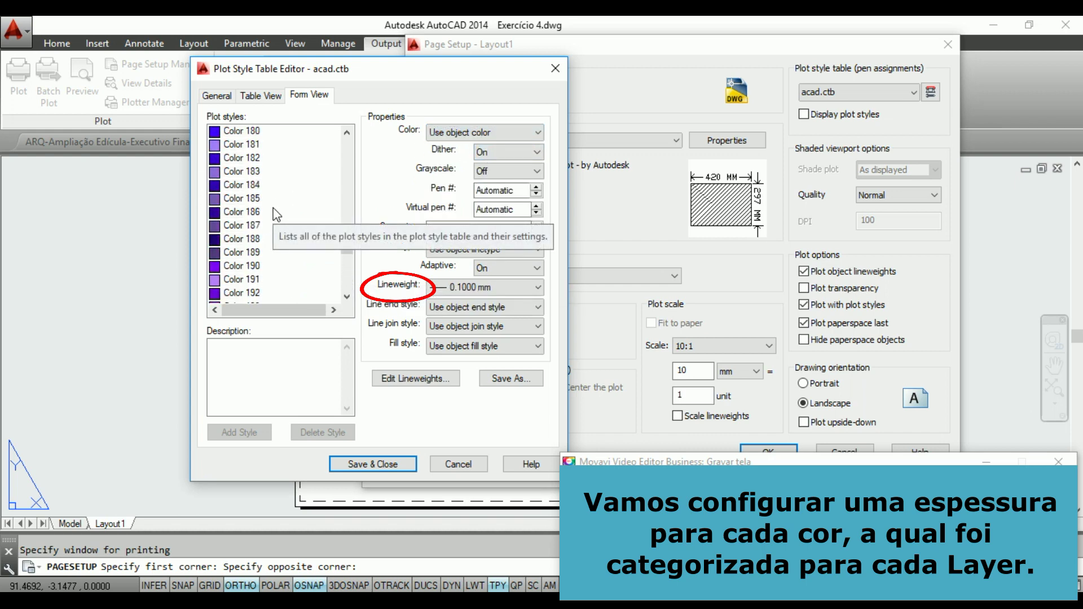
{"action": "scroll", "coordinate": [276, 213], "scroll_direction": "up", "scroll_amount": 20}
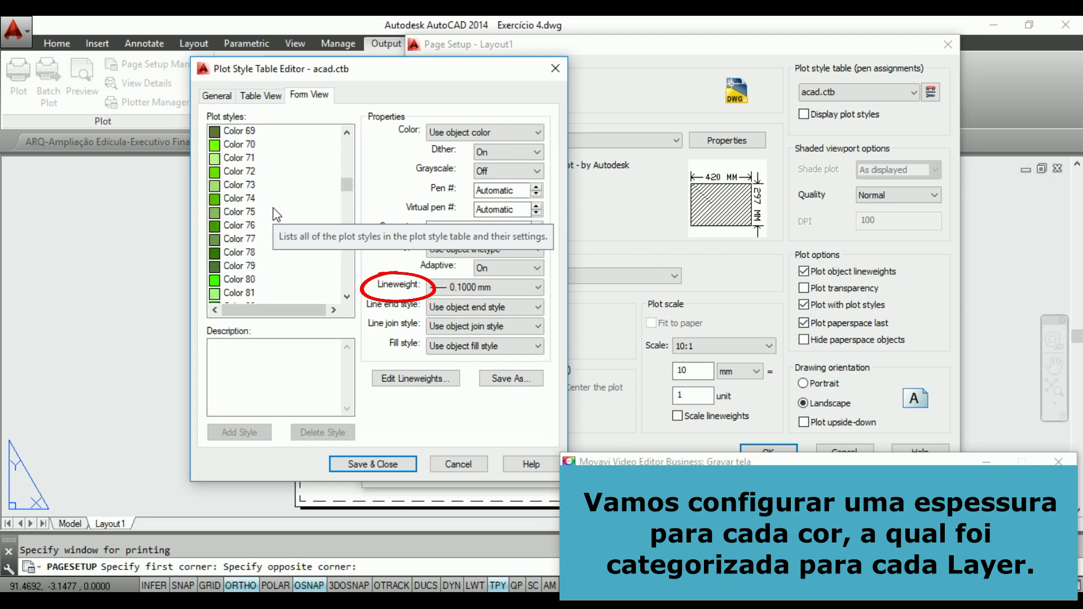
{"action": "left_click_drag", "start_coordinate": [348, 165], "coordinate": [352, 151]}
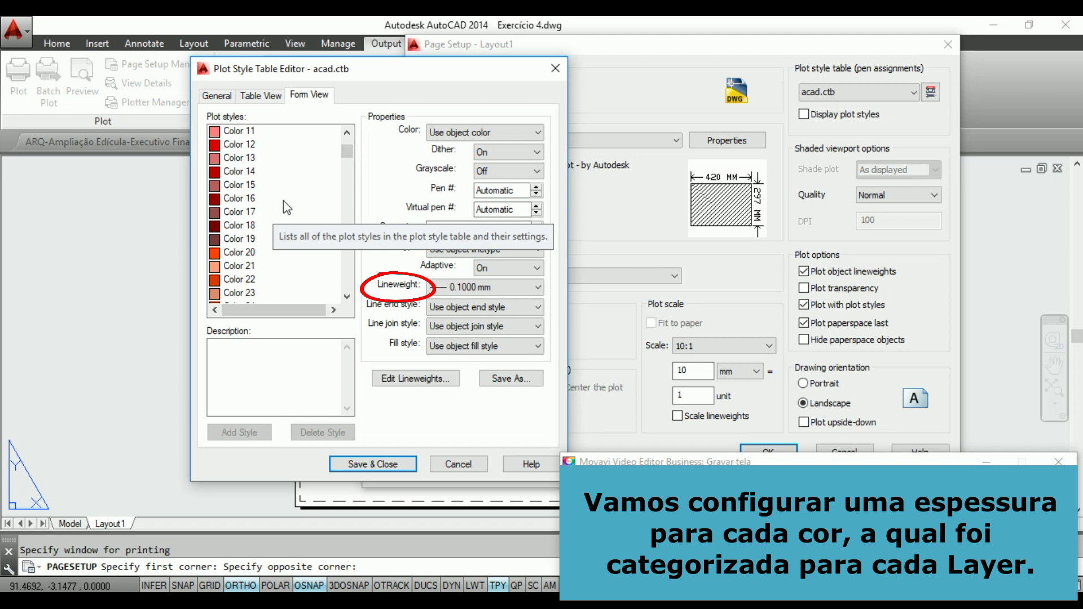
{"action": "left_click", "coordinate": [242, 199]}
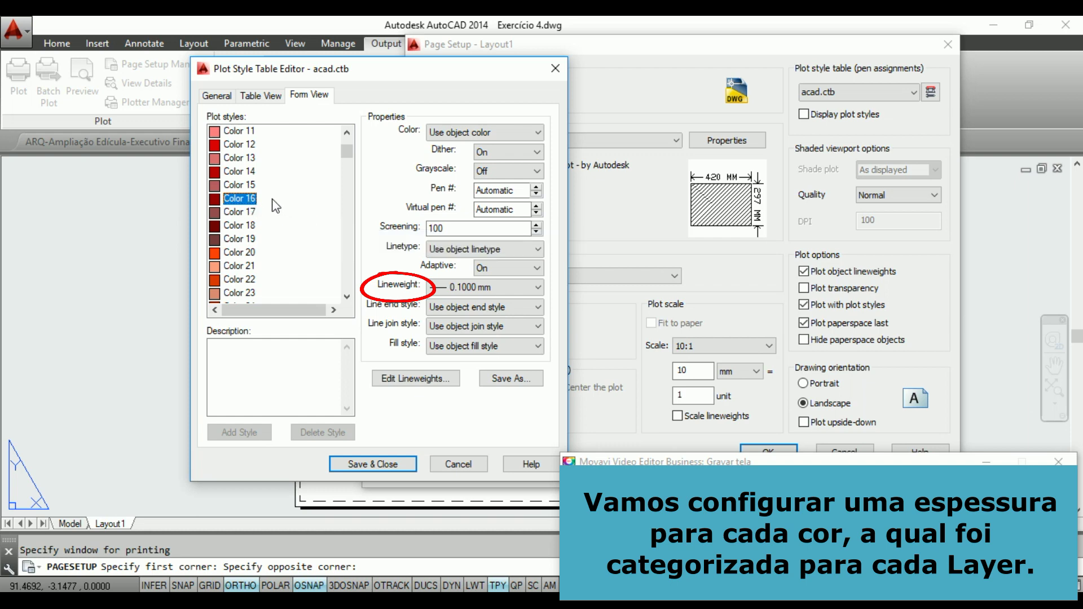
{"action": "left_click", "coordinate": [475, 130]}
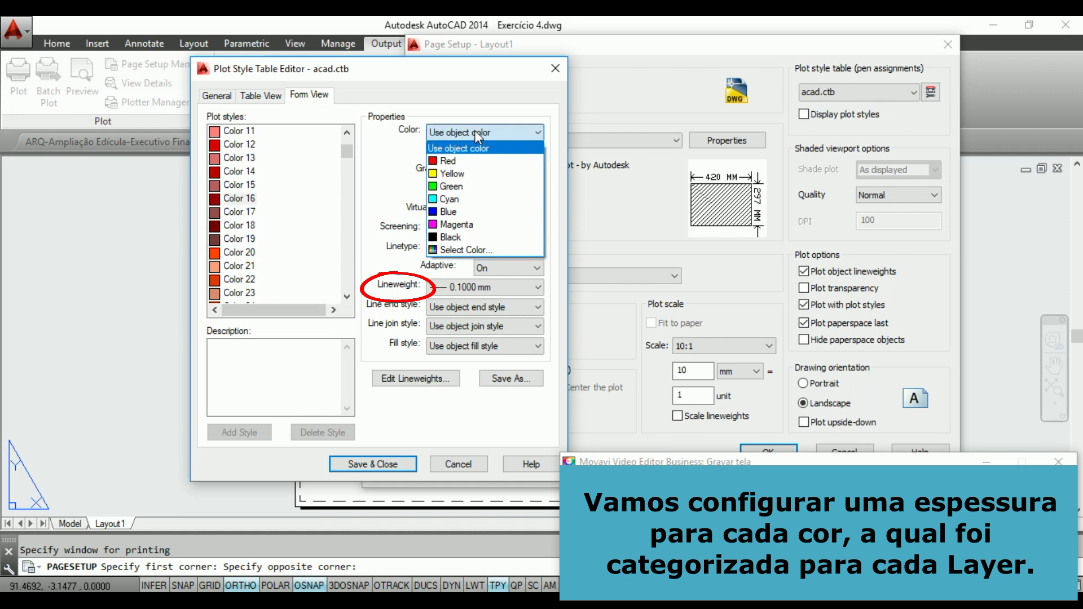
{"action": "left_click", "coordinate": [451, 236]}
{"action": "left_click", "coordinate": [284, 185]}
- Set the plot lineweight of Color 7 through Color 255 to 0.1000 mm and check individual plot styles
{"action": "scroll", "coordinate": [283, 186], "scroll_direction": "up", "scroll_amount": 3}
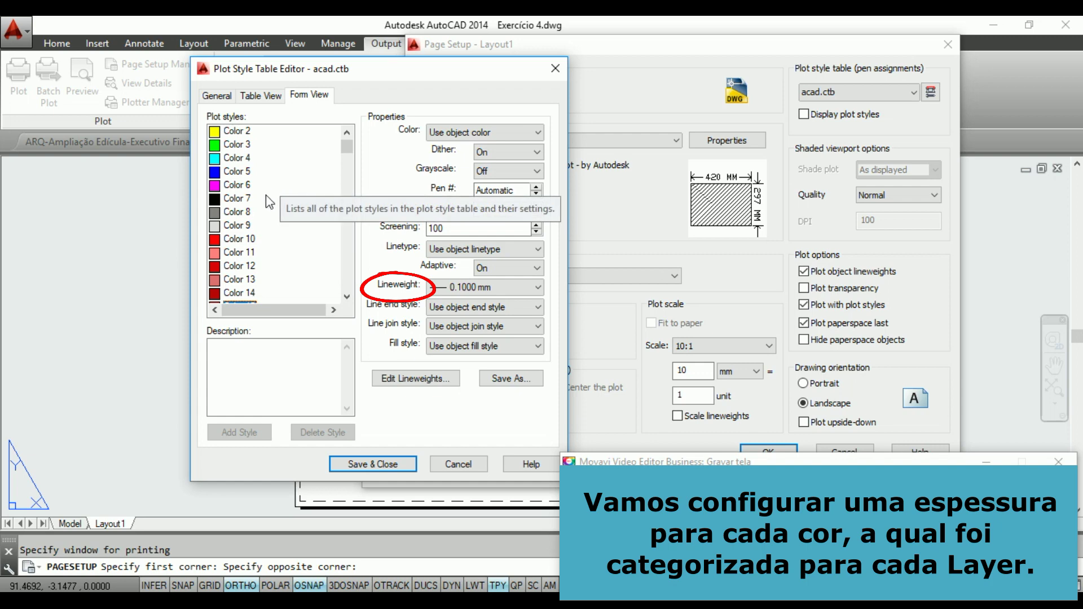
{"action": "left_click", "coordinate": [262, 197]}
{"action": "left_click_drag", "start_coordinate": [346, 148], "coordinate": [350, 284]}
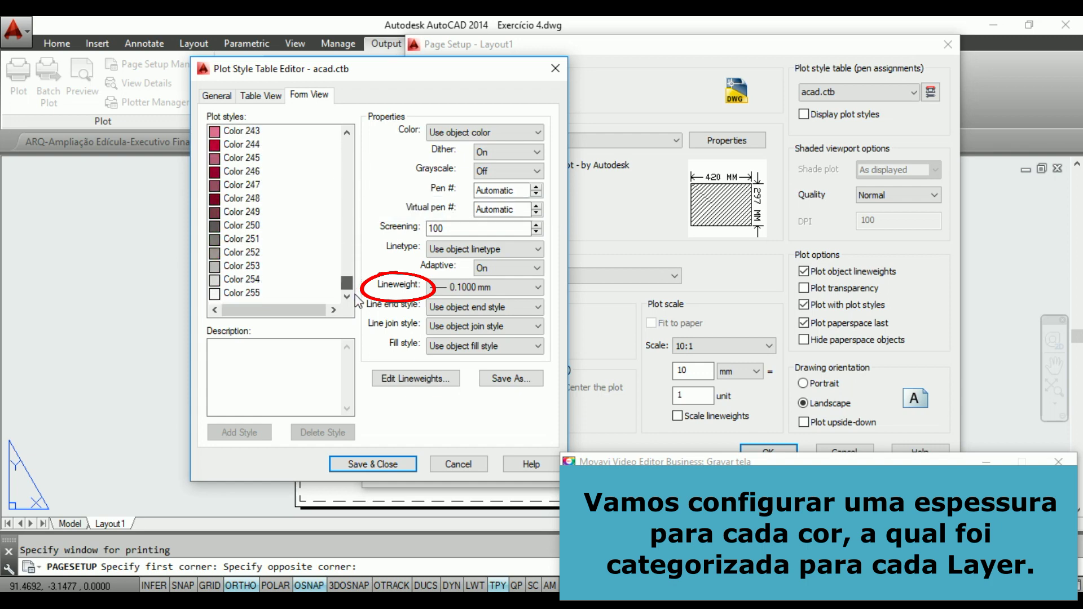
{"action": "left_click", "coordinate": [233, 293], "text": "shift"}
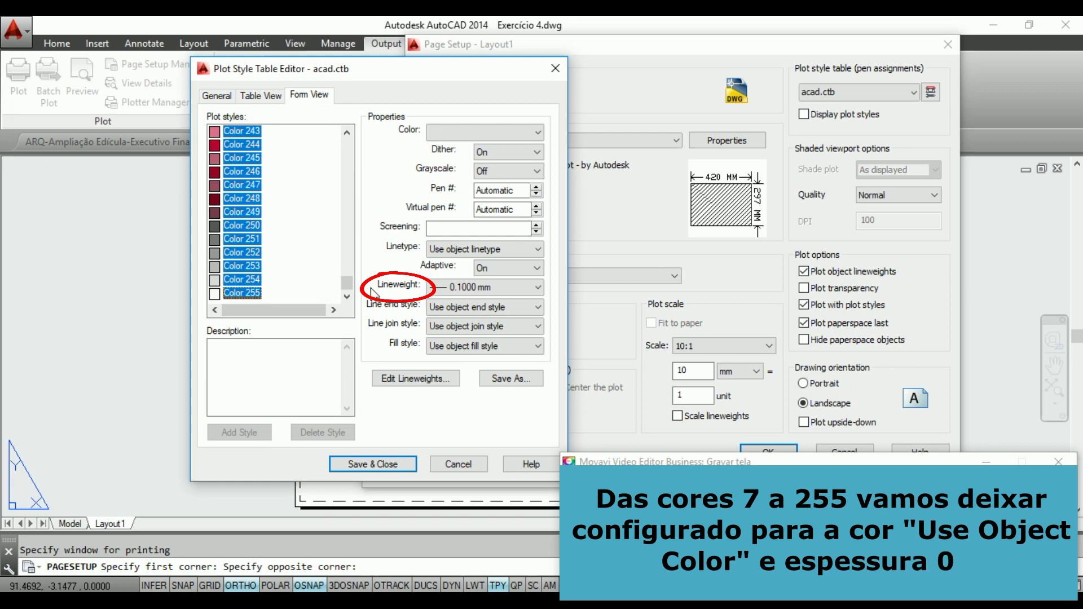
{"action": "left_click", "coordinate": [476, 285]}
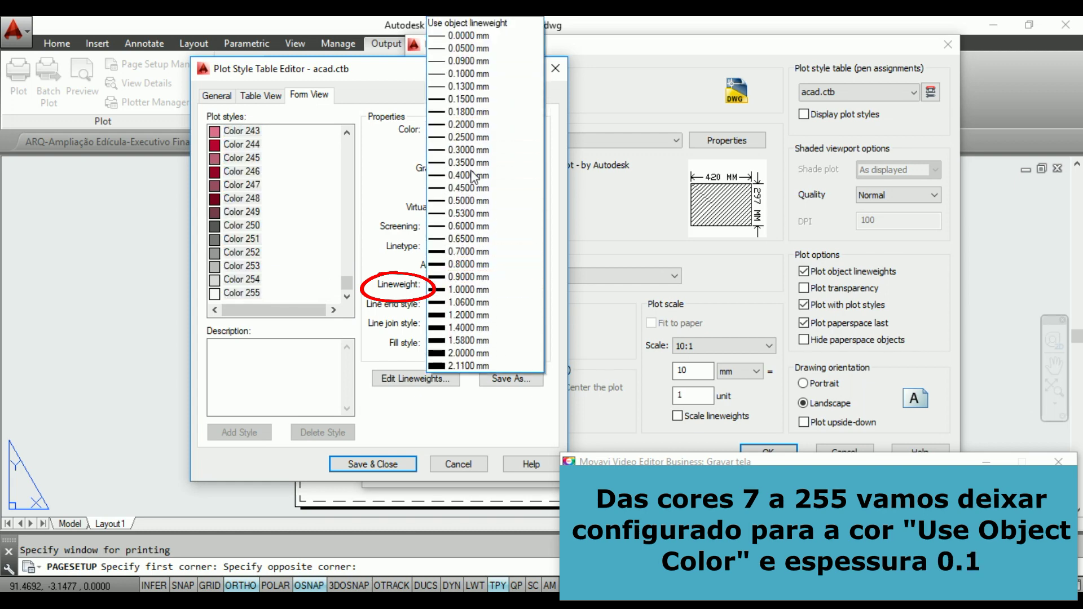
{"action": "left_click", "coordinate": [484, 79]}
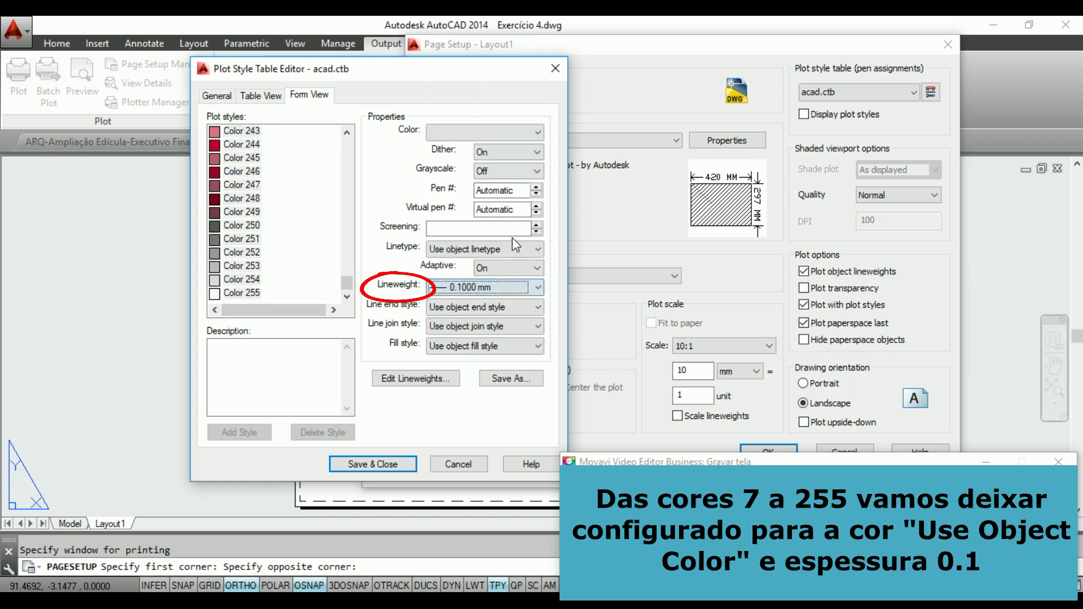
{"action": "left_click_drag", "start_coordinate": [347, 282], "coordinate": [357, 133]}
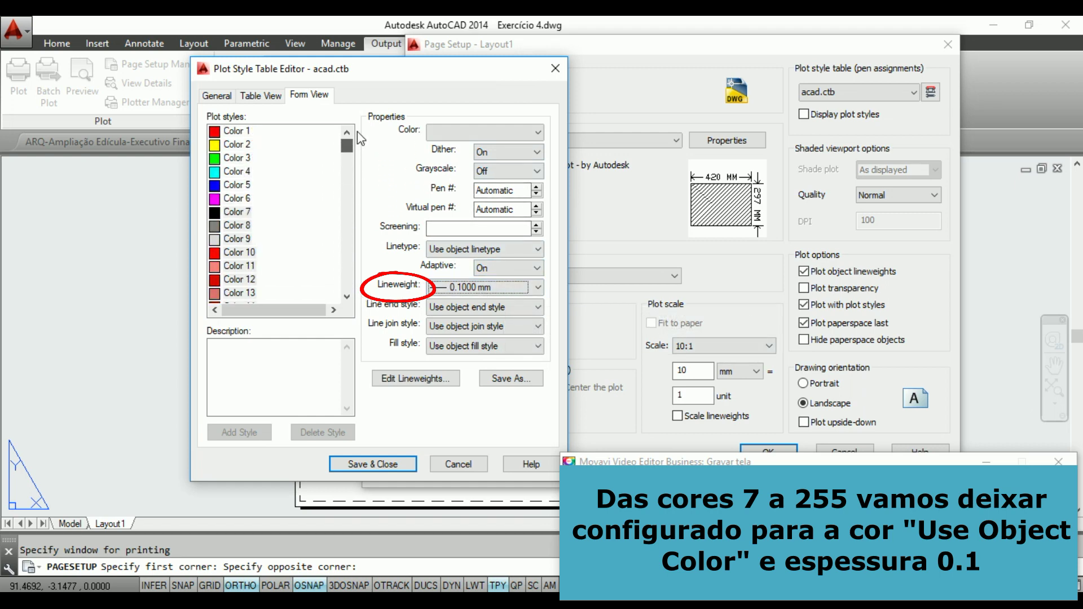
{"action": "left_click", "coordinate": [256, 238]}
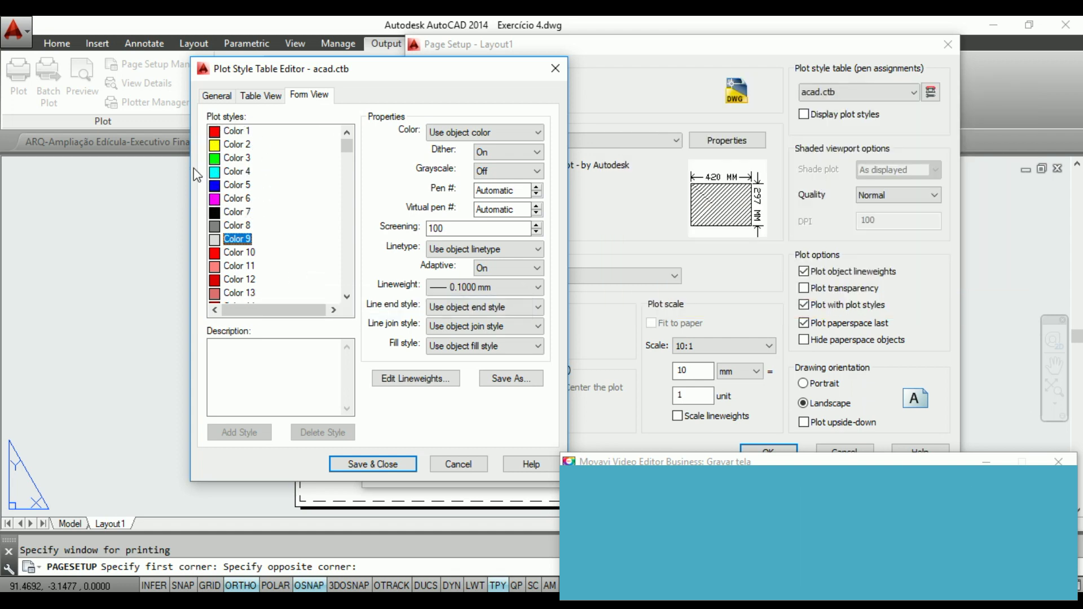
{"action": "left_click", "coordinate": [274, 207]}
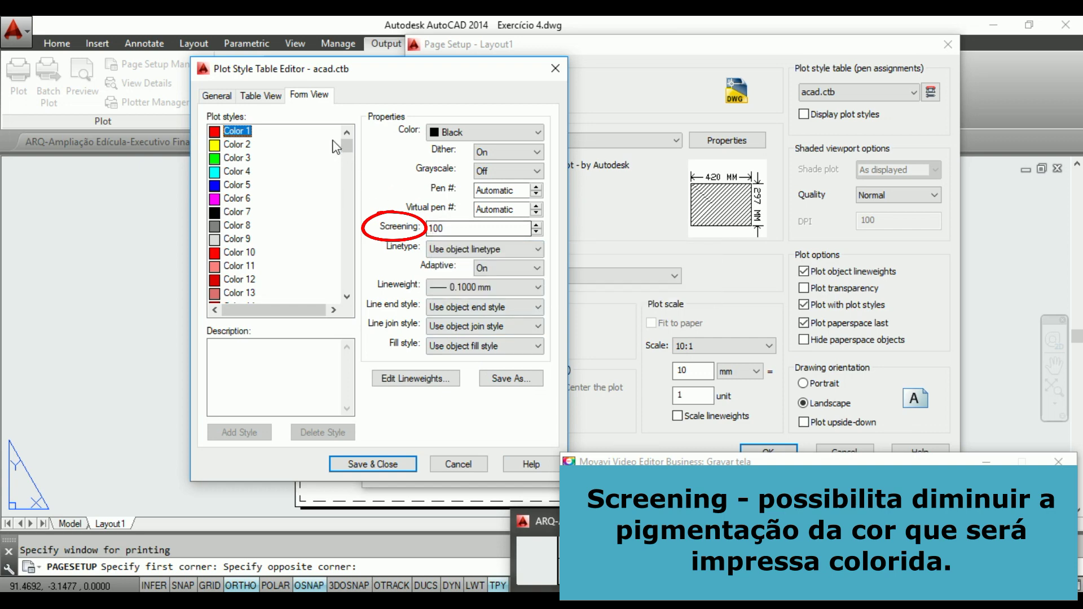
- Set the screening of Color 142 to 60 and compare it with Color 144
{"action": "left_click_drag", "start_coordinate": [348, 146], "coordinate": [356, 229]}
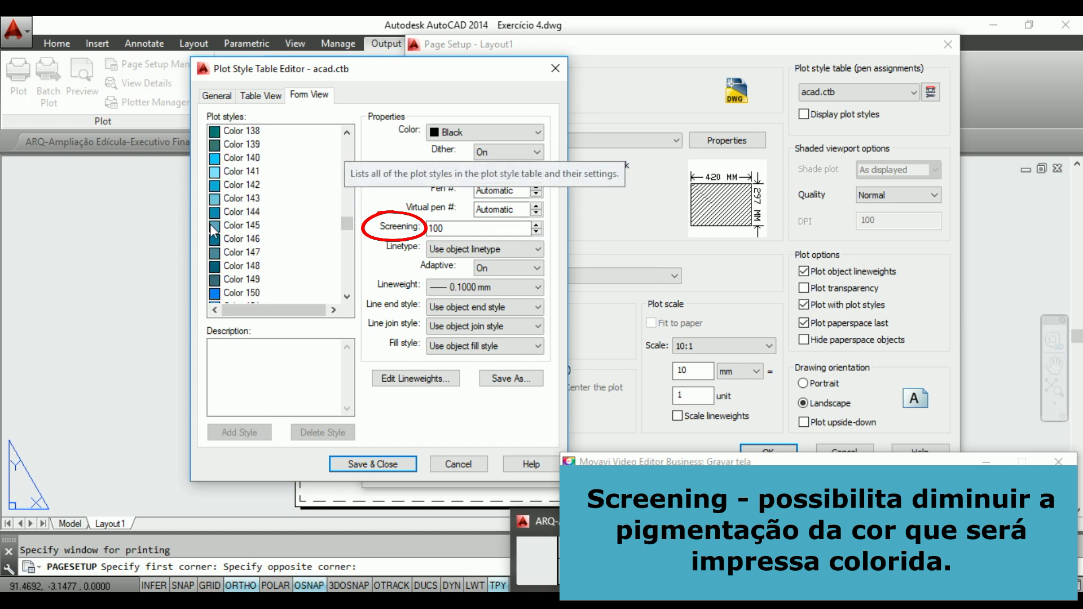
{"action": "left_click", "coordinate": [241, 186]}
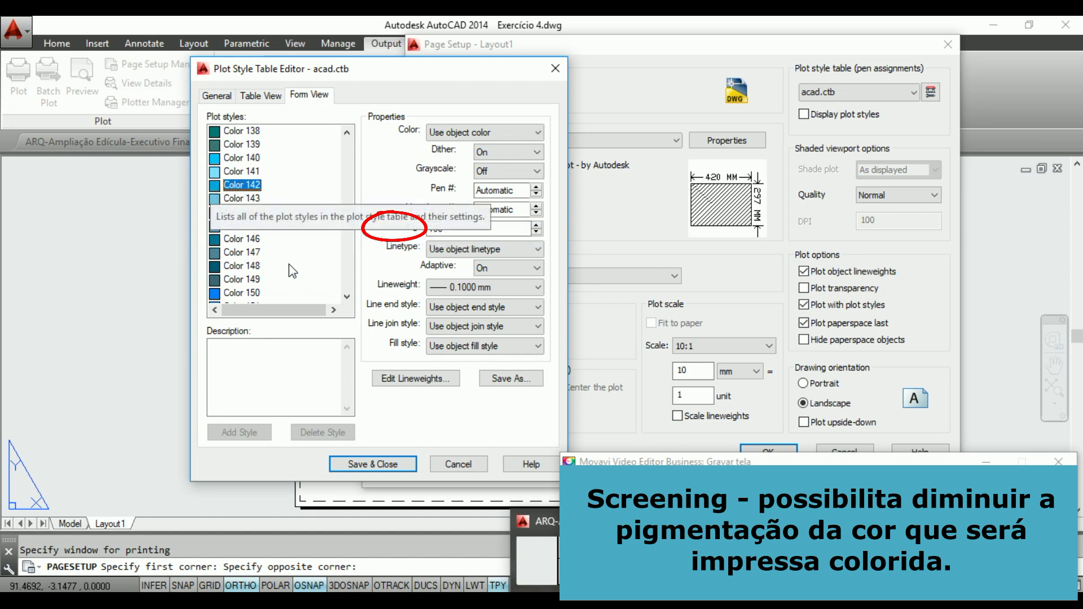
{"action": "double_click", "coordinate": [436, 229]}
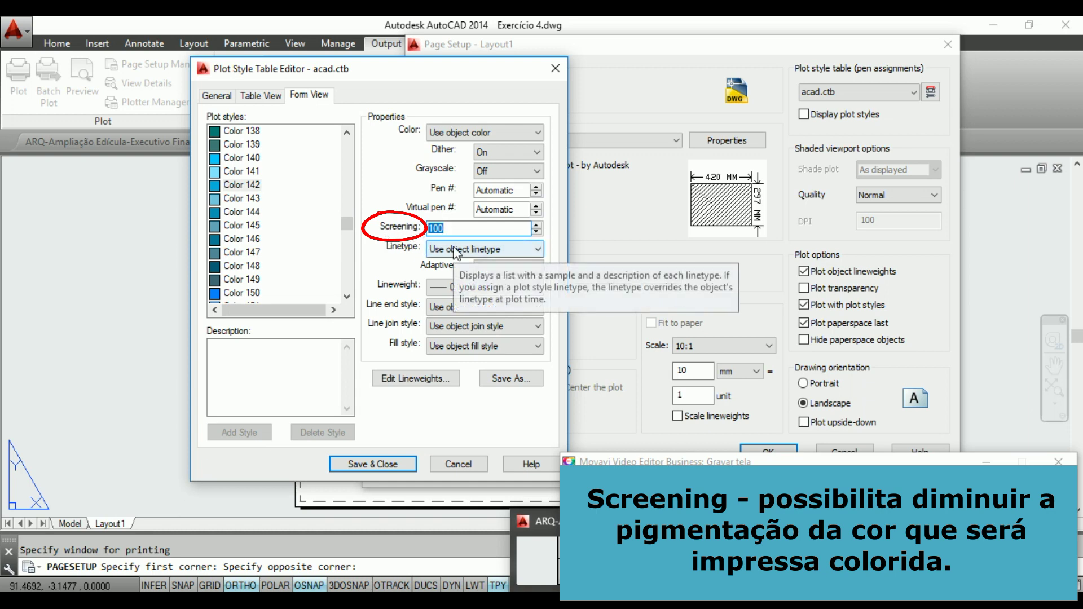
{"action": "type", "text": "60"}
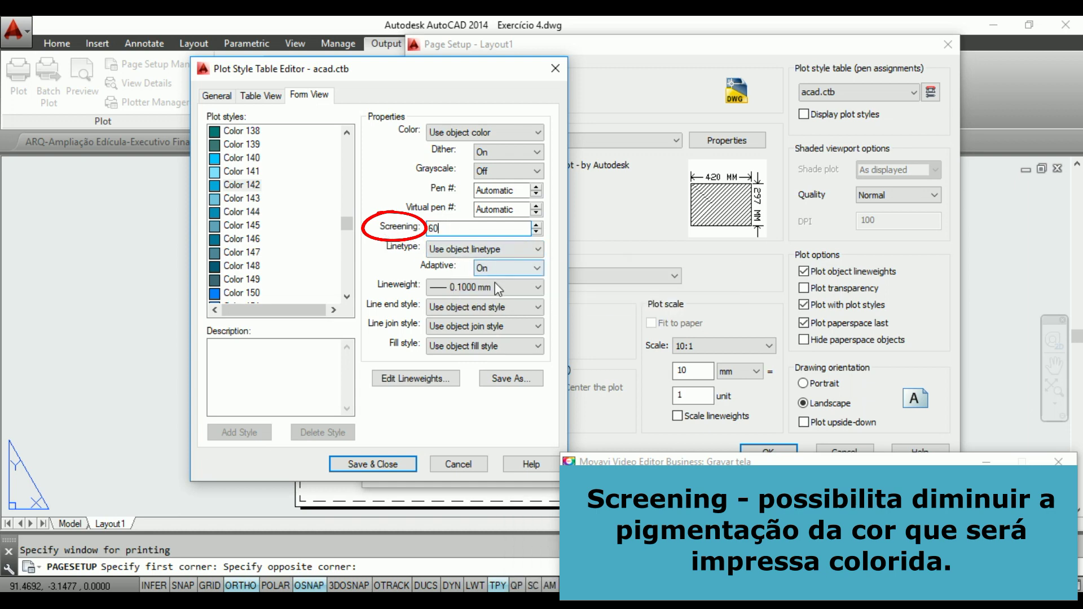
{"action": "left_click", "coordinate": [285, 212]}
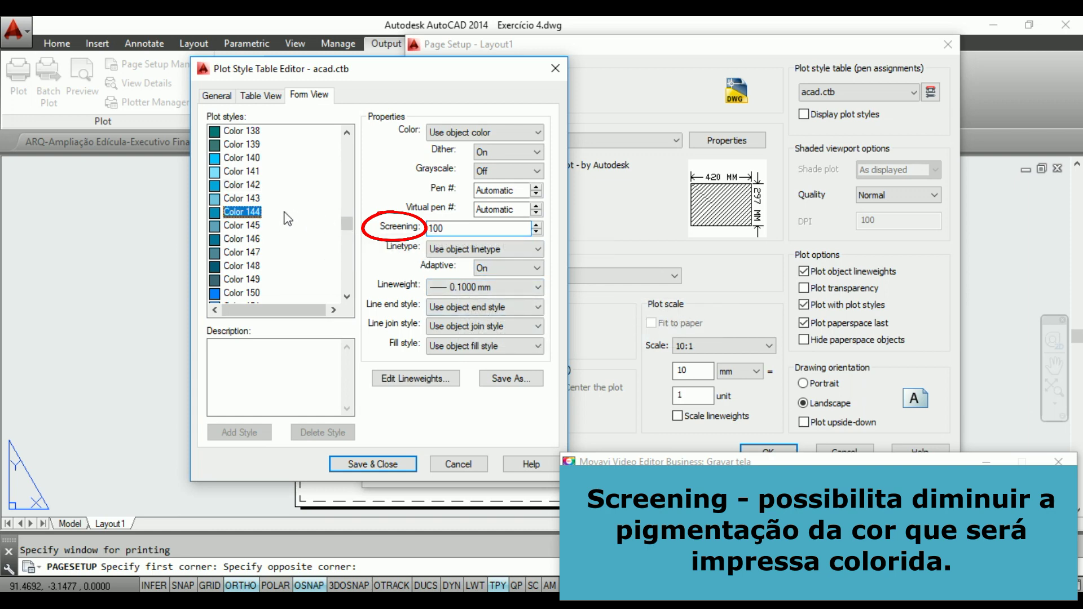
{"action": "left_click", "coordinate": [254, 184]}
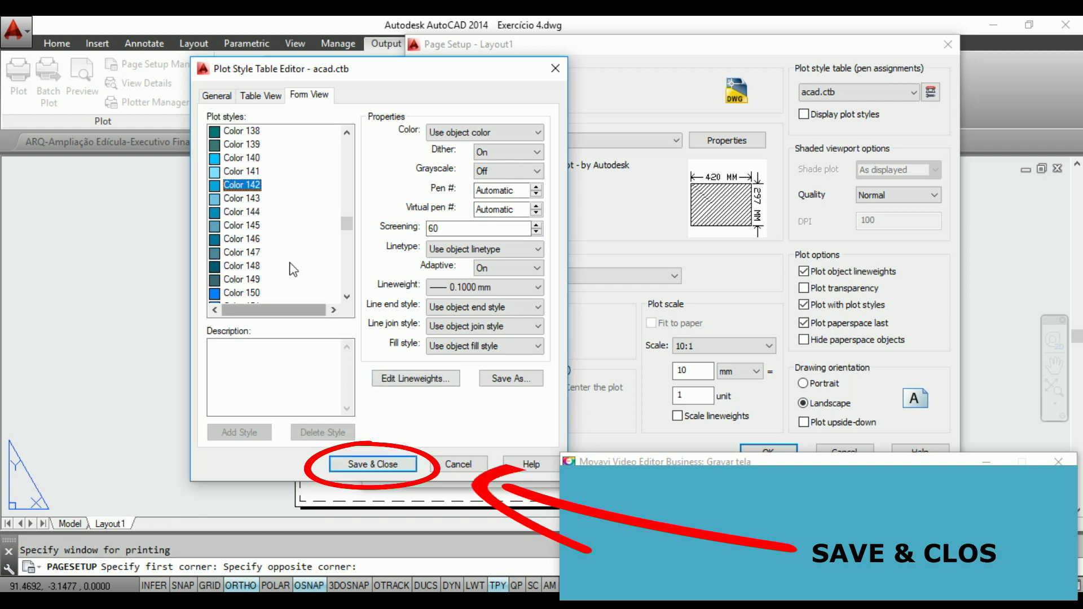
- Save the acad.ctb plot style table, accept the Layout1 page setup and close the Page Setup Manager
{"action": "left_click", "coordinate": [383, 465]}
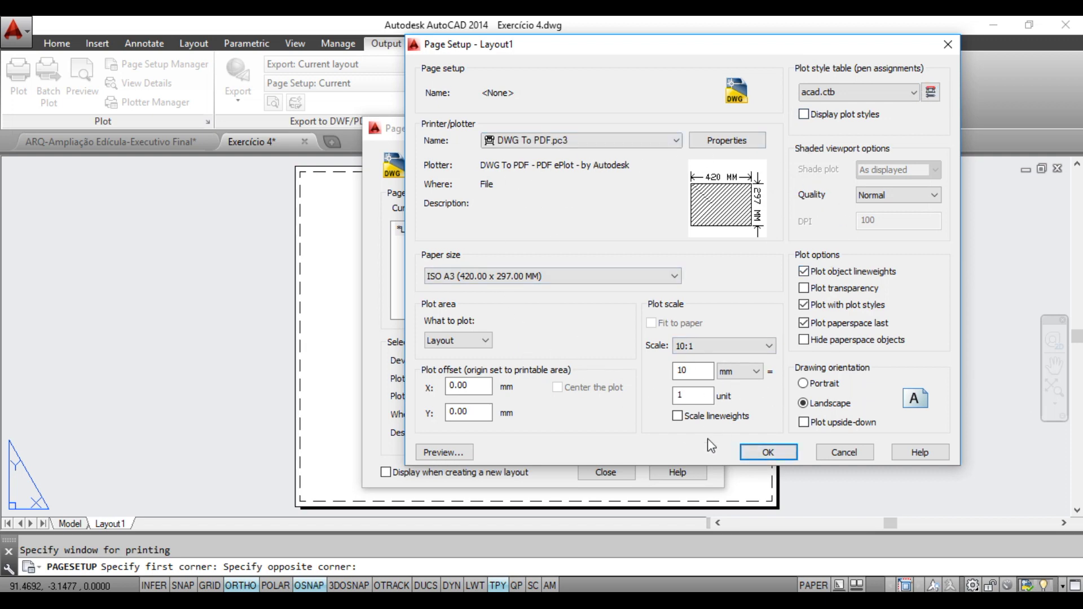
{"action": "left_click", "coordinate": [775, 451]}
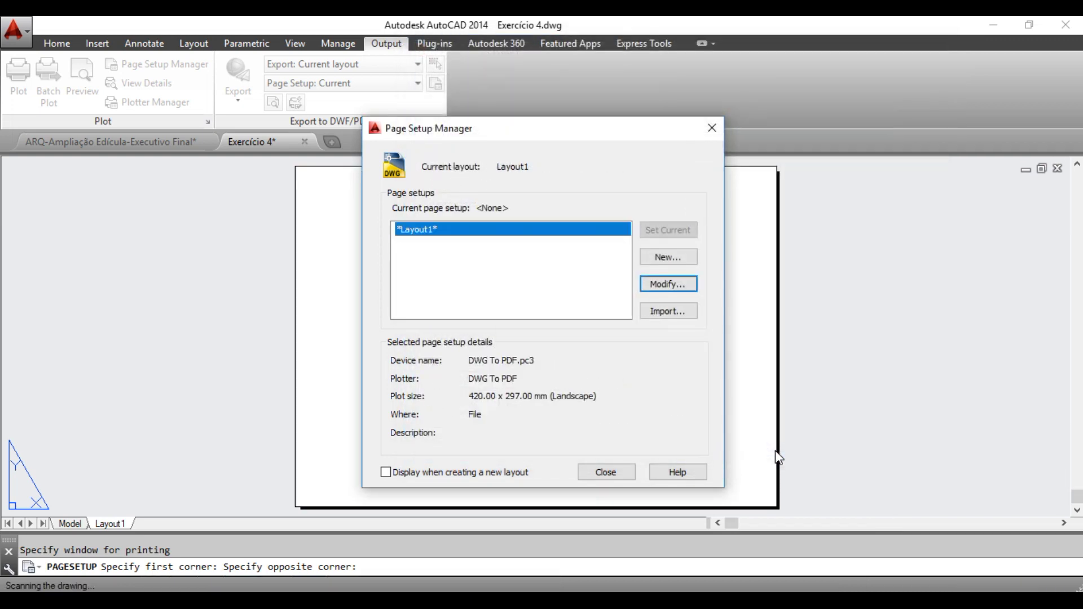
{"action": "left_click", "coordinate": [613, 472]}
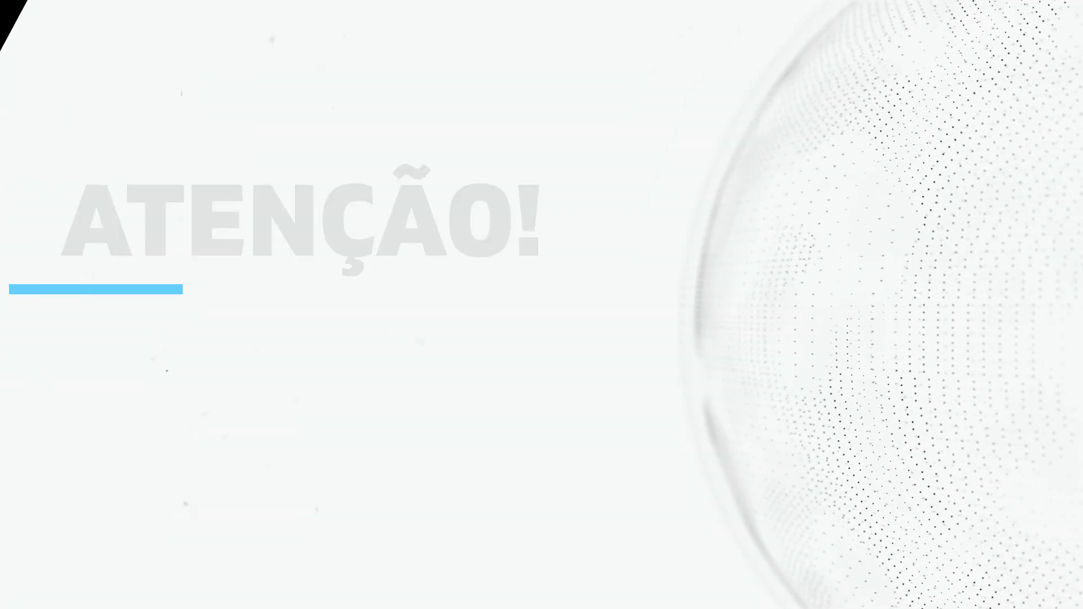